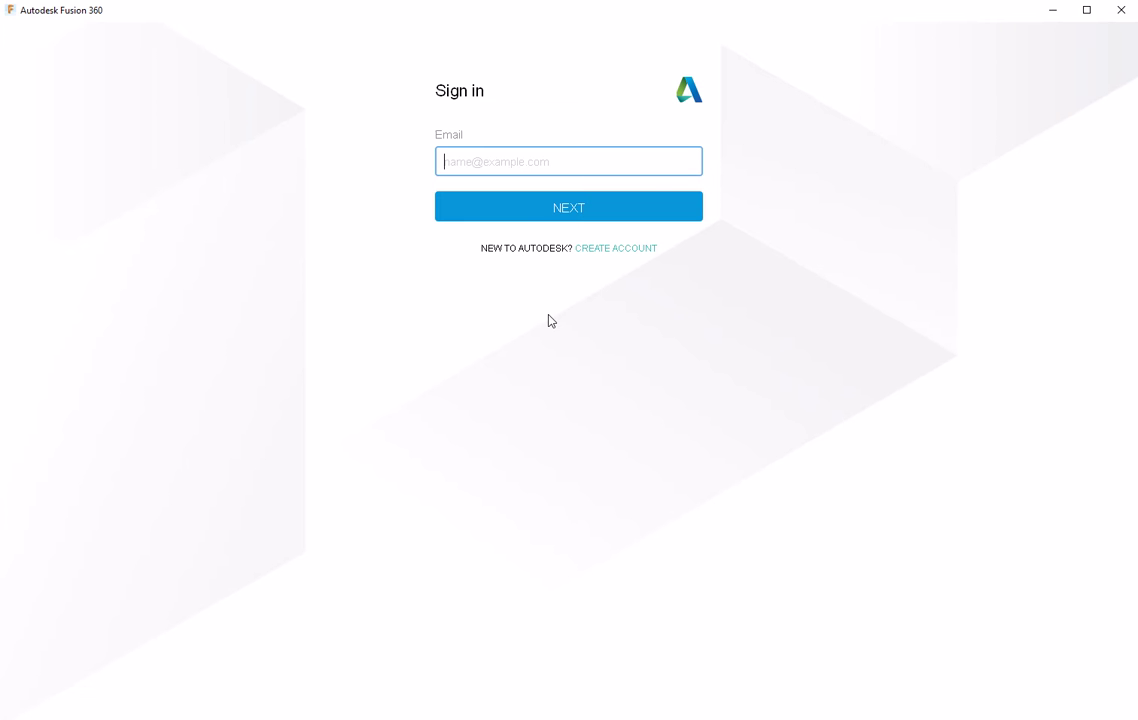
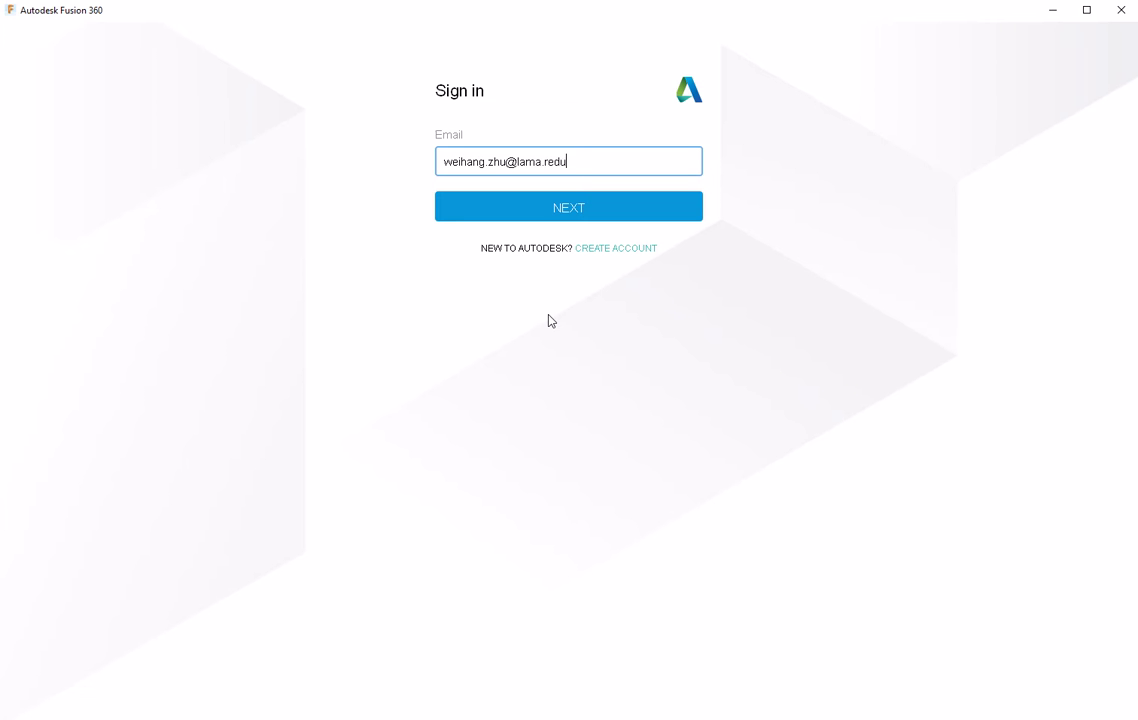
- Sign in to Autodesk with the account e-mail, corrected for a typo, and the account password
left_click(594, 208)
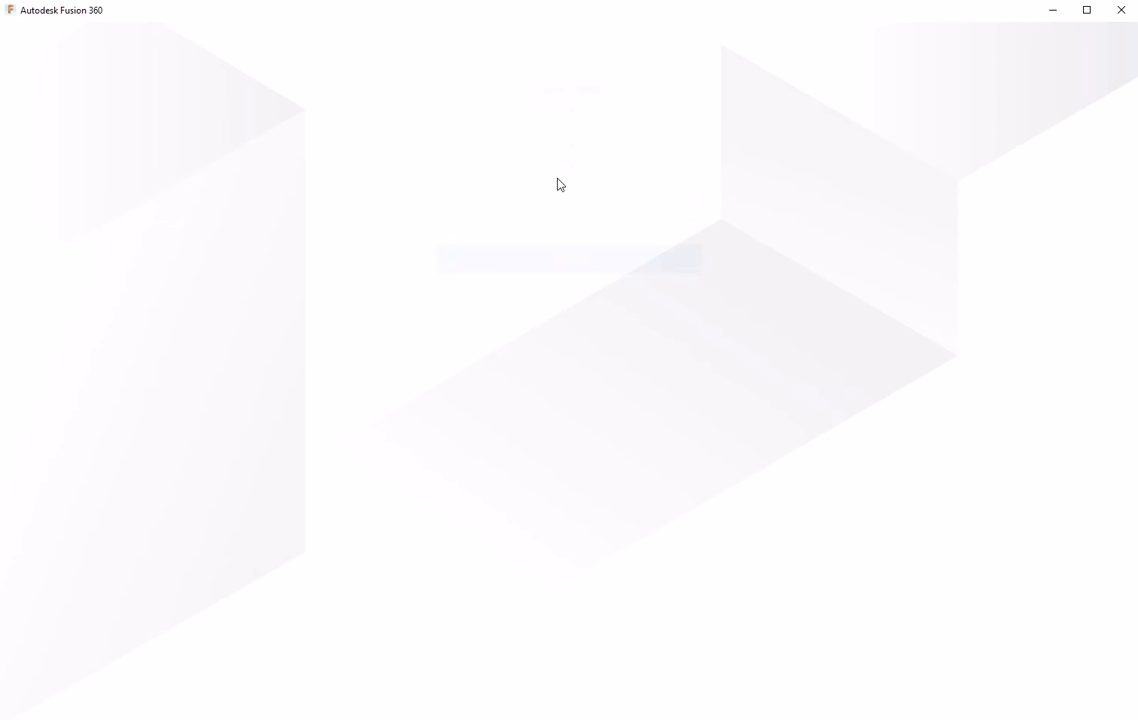
type("********")
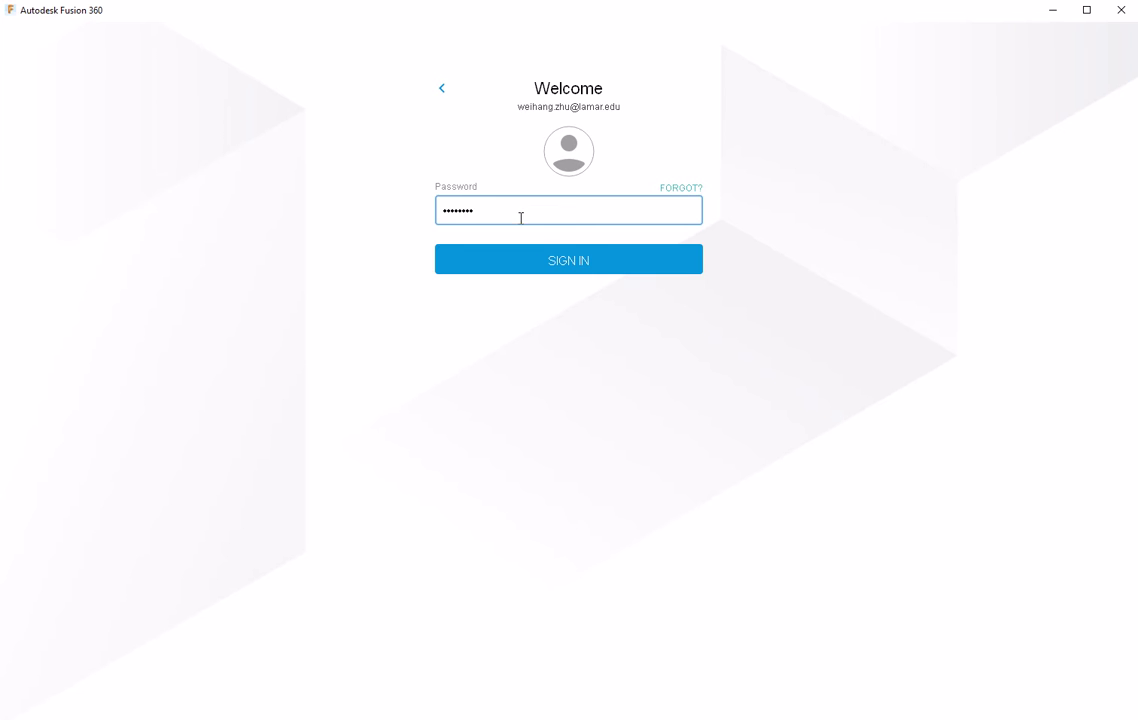
left_click(547, 259)
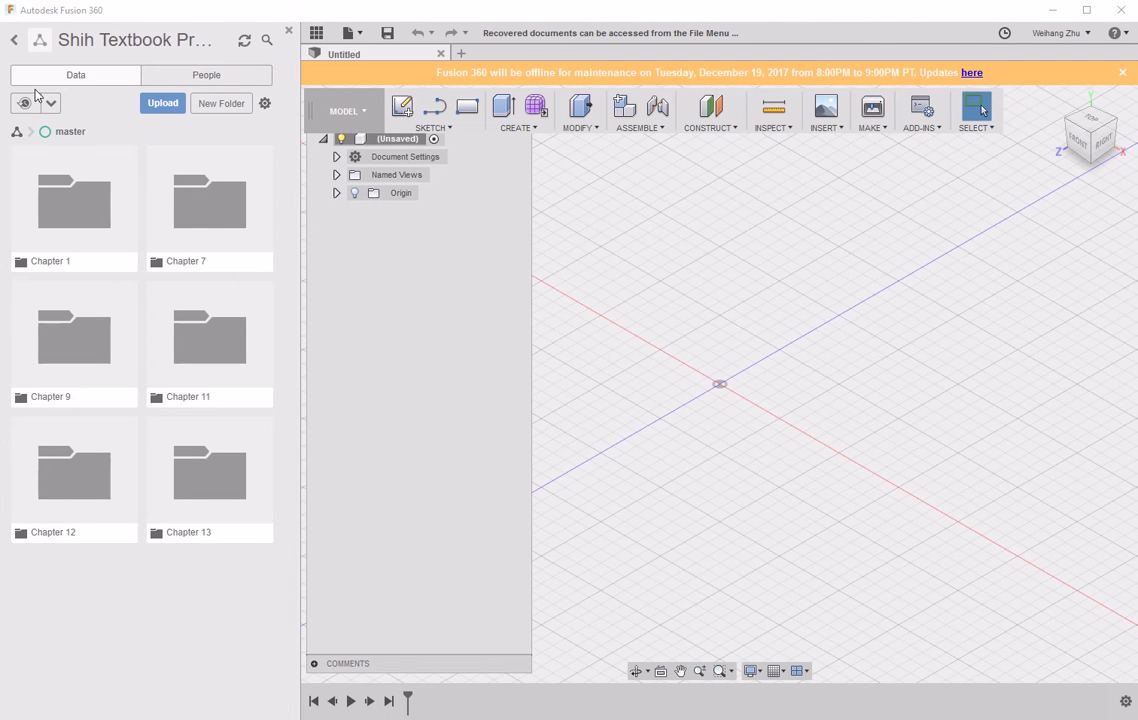
- Go back to the projects list and create a new project named 'Parametric Modeling'
left_click(15, 41)
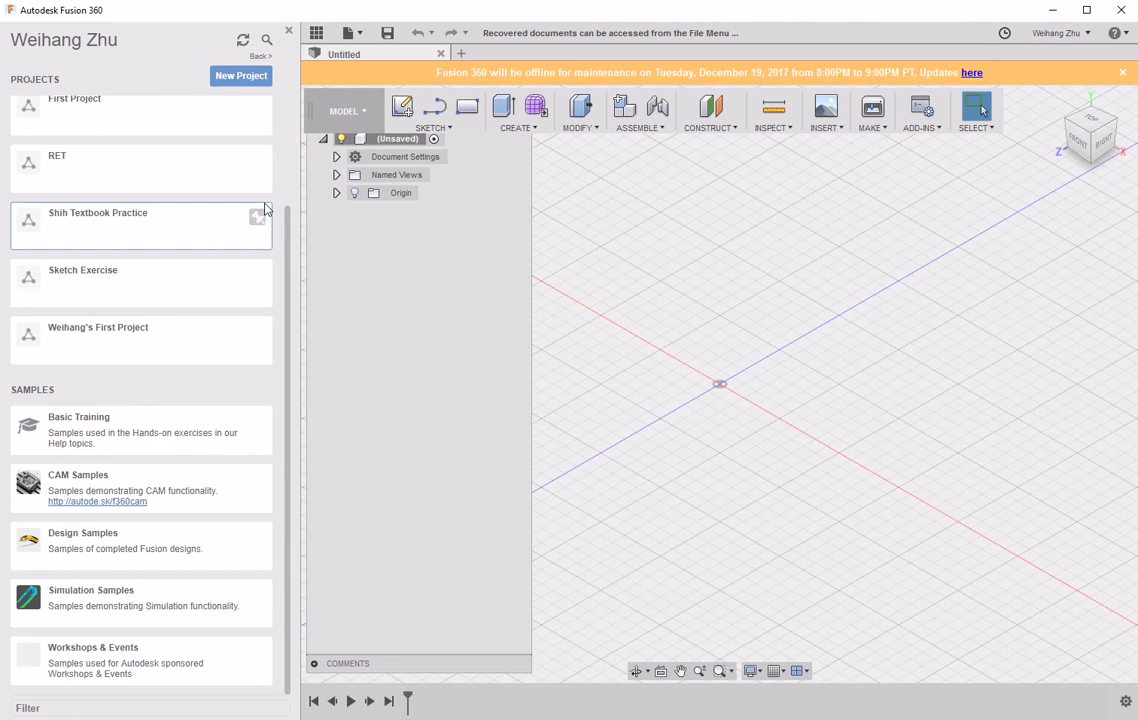
scroll(291, 226, "up", 1)
left_click_drag(291, 226, 291, 133)
scroll(291, 133, "up", 1)
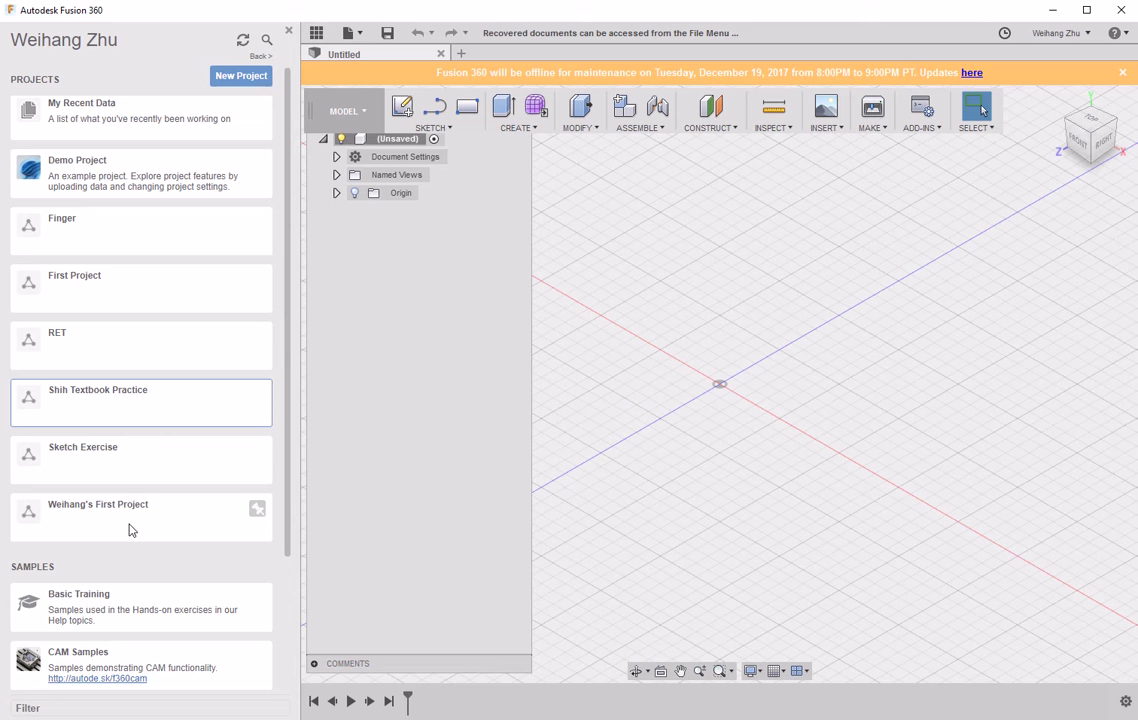
scroll(135, 272, "up", 1)
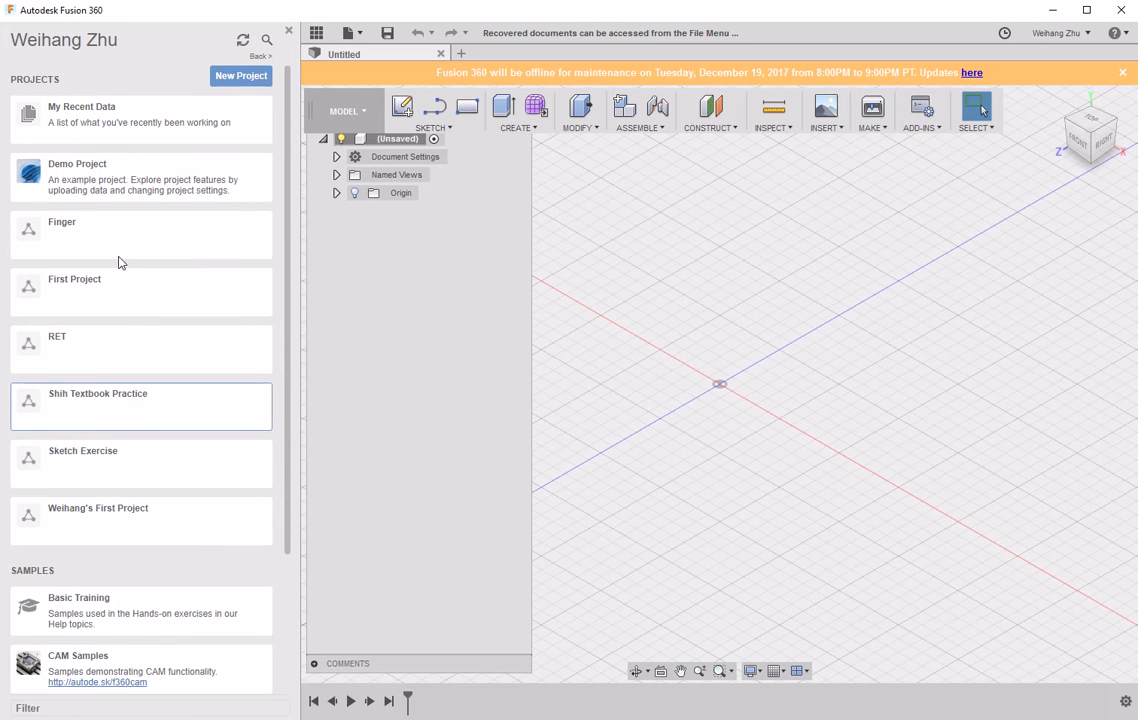
left_click(238, 76)
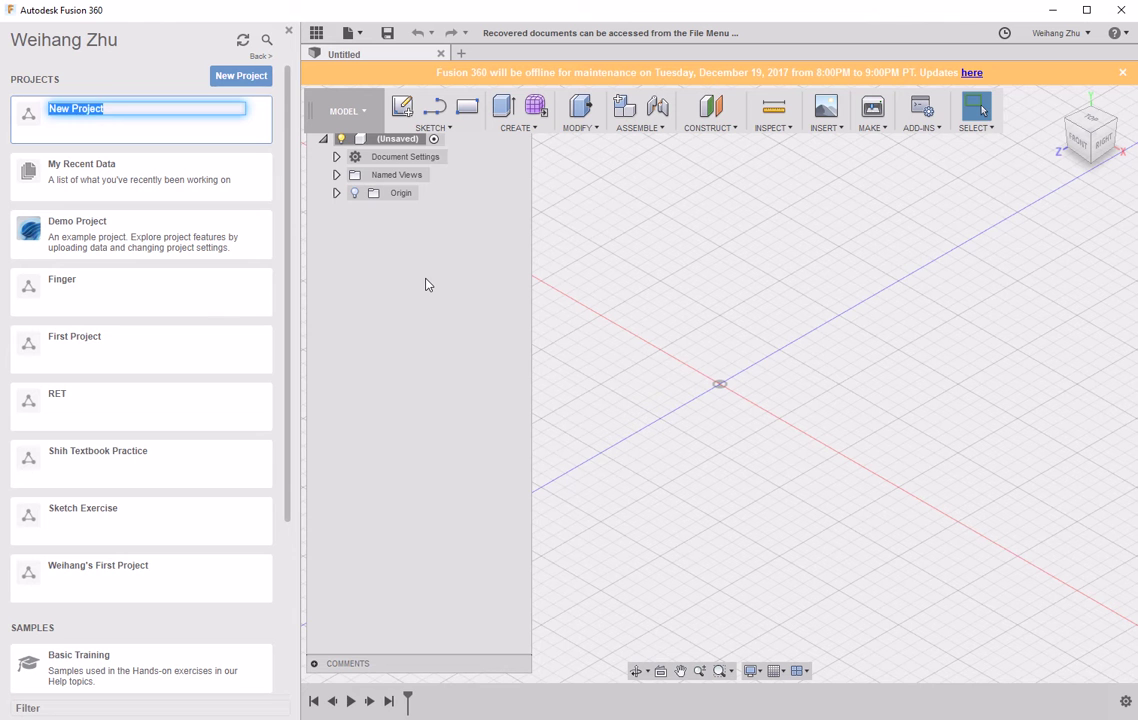
type("Parametric Model")
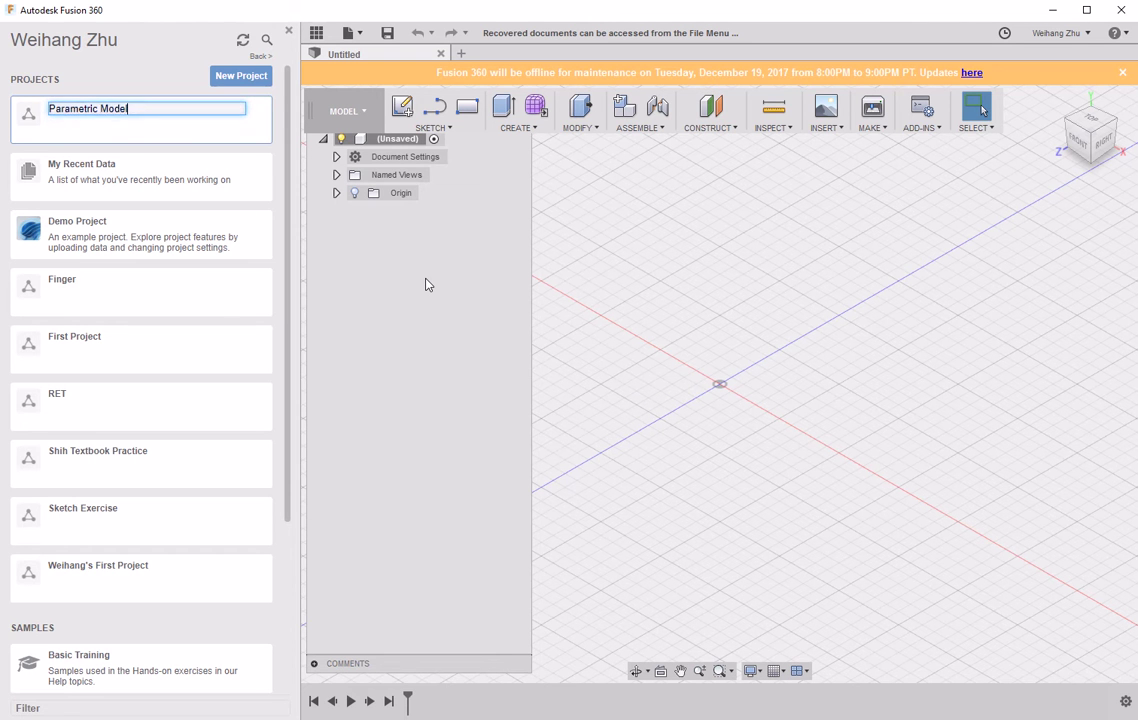
type("ing")
key("Return")
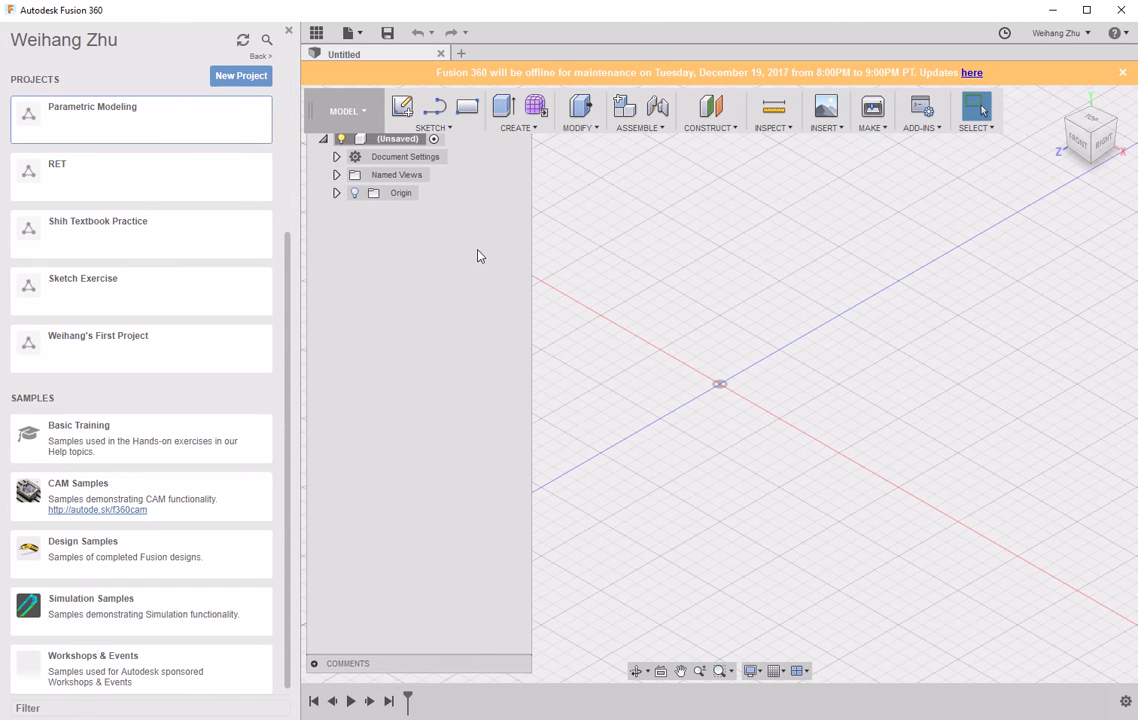
- Create a 'Chapter 1' folder inside the Parametric Modeling project and open it
left_click(99, 132)
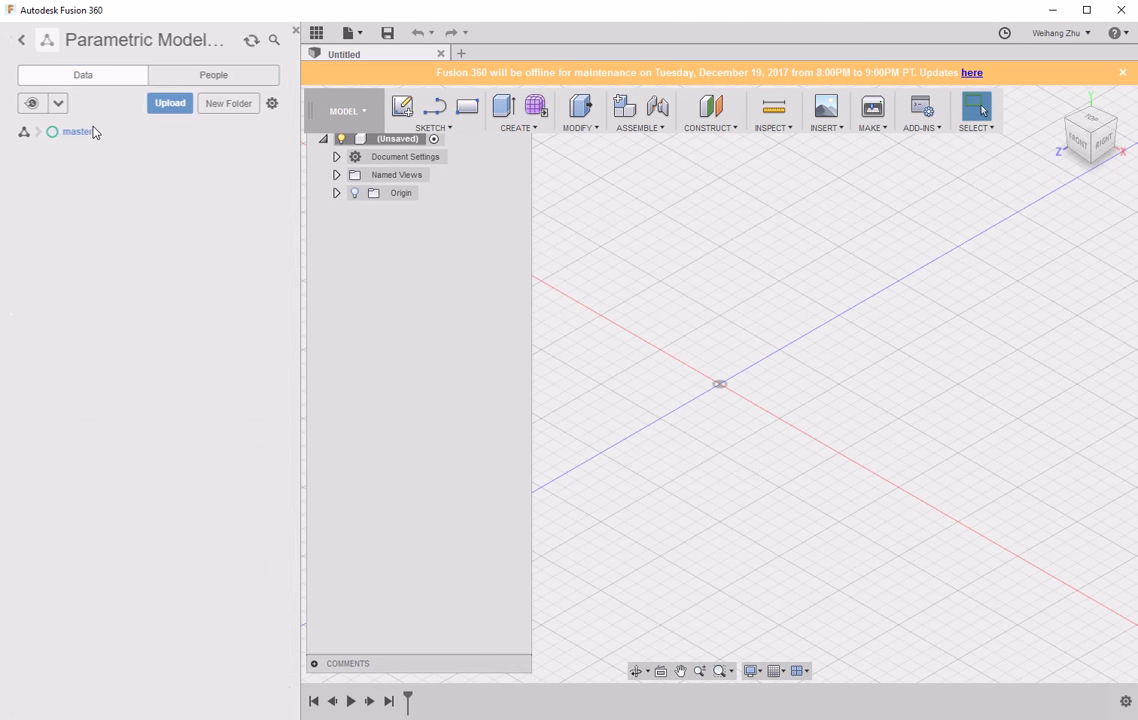
left_click(218, 103)
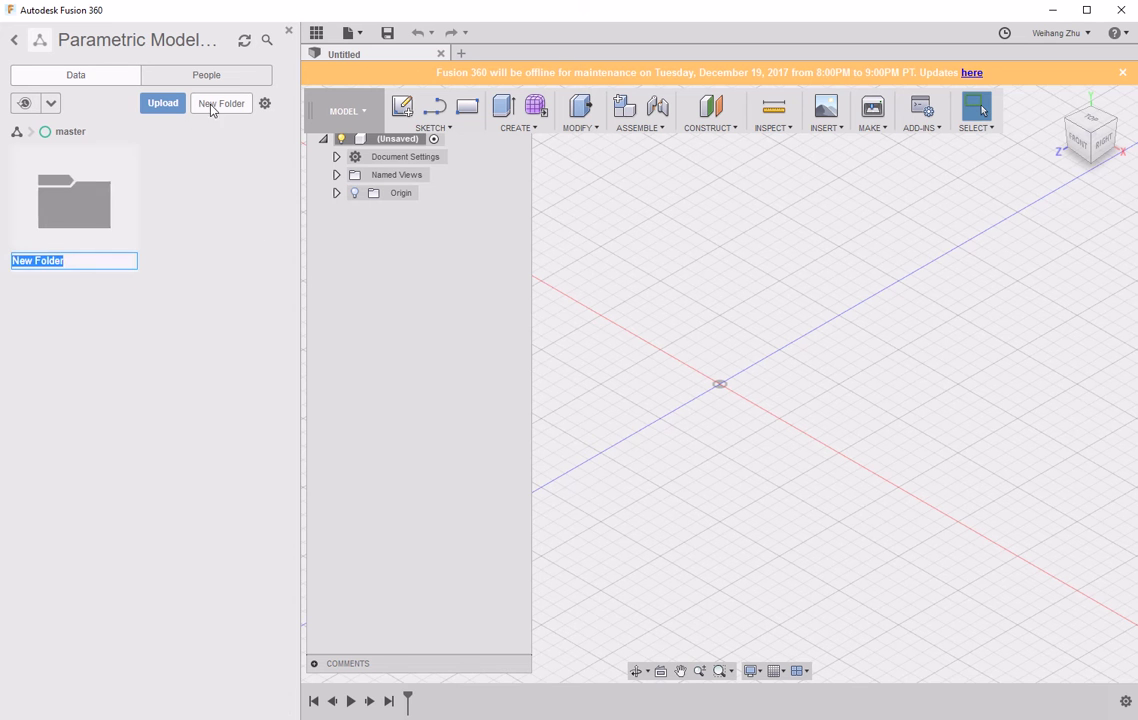
type("Chapter 1")
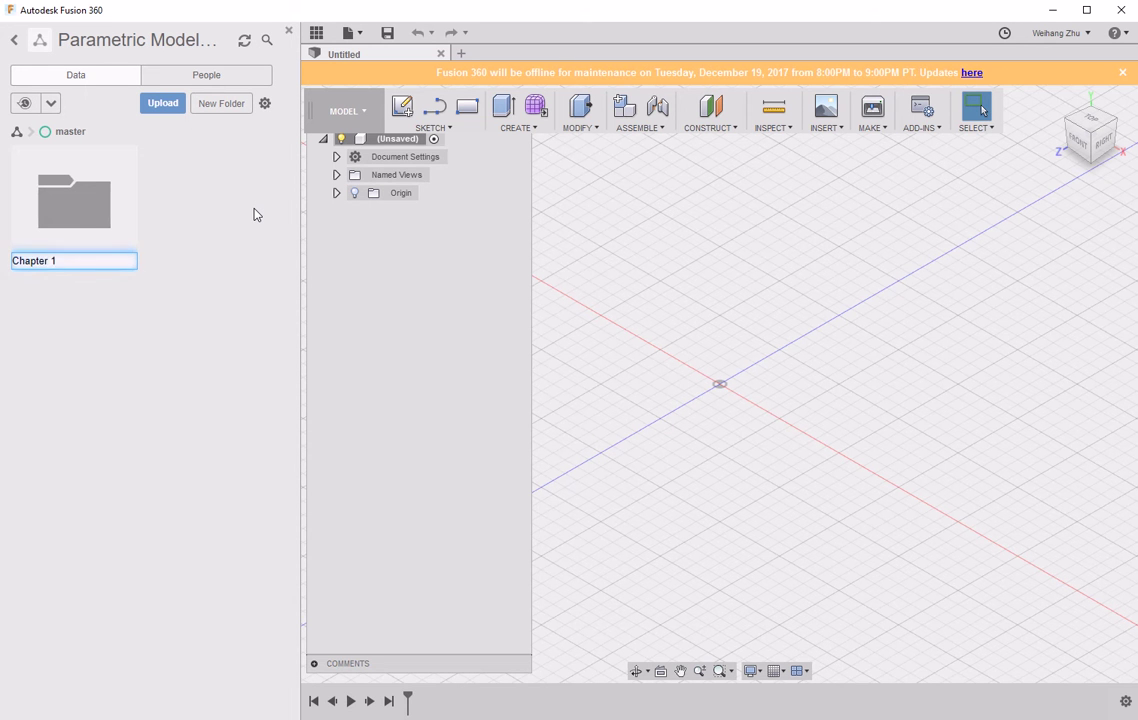
key("Return")
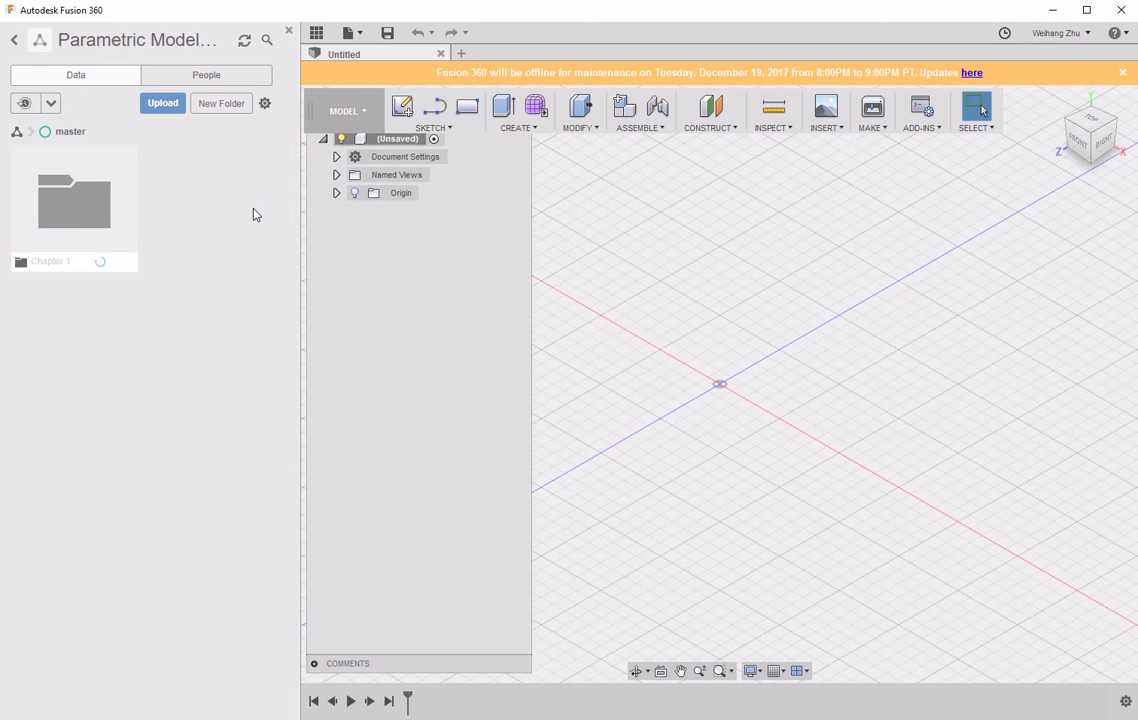
double_click(91, 211)
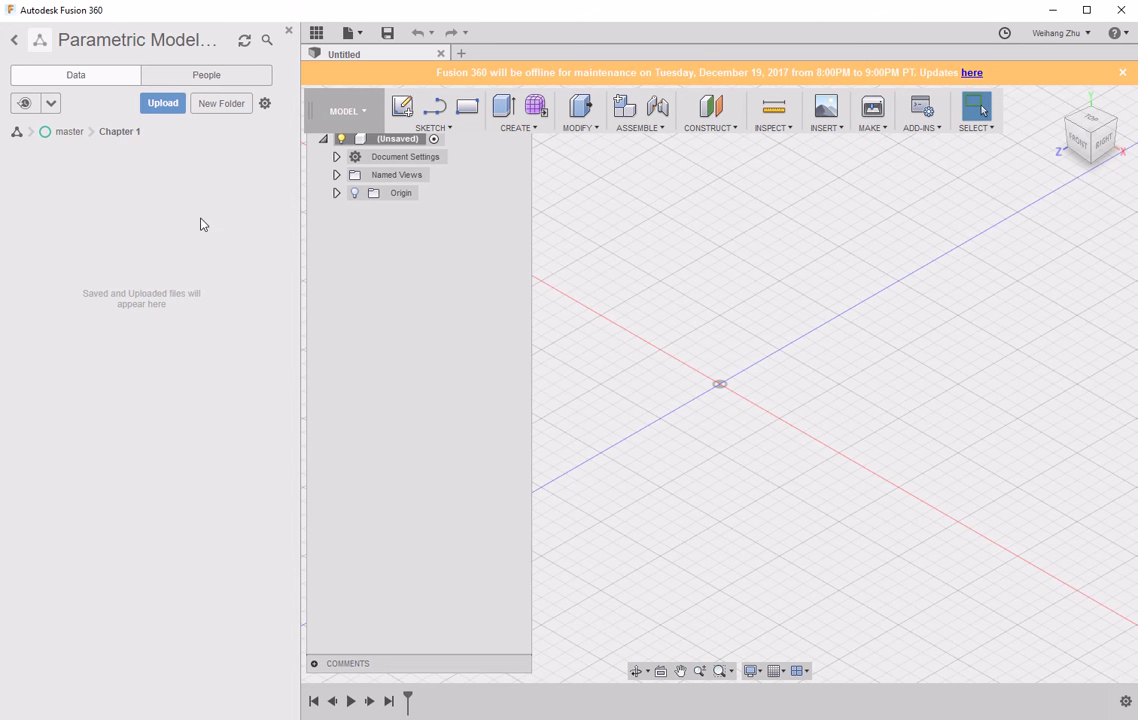
- Toggle the data panel, glance at the file menu, dismiss the maintenance banner and open the account menu
left_click(317, 36)
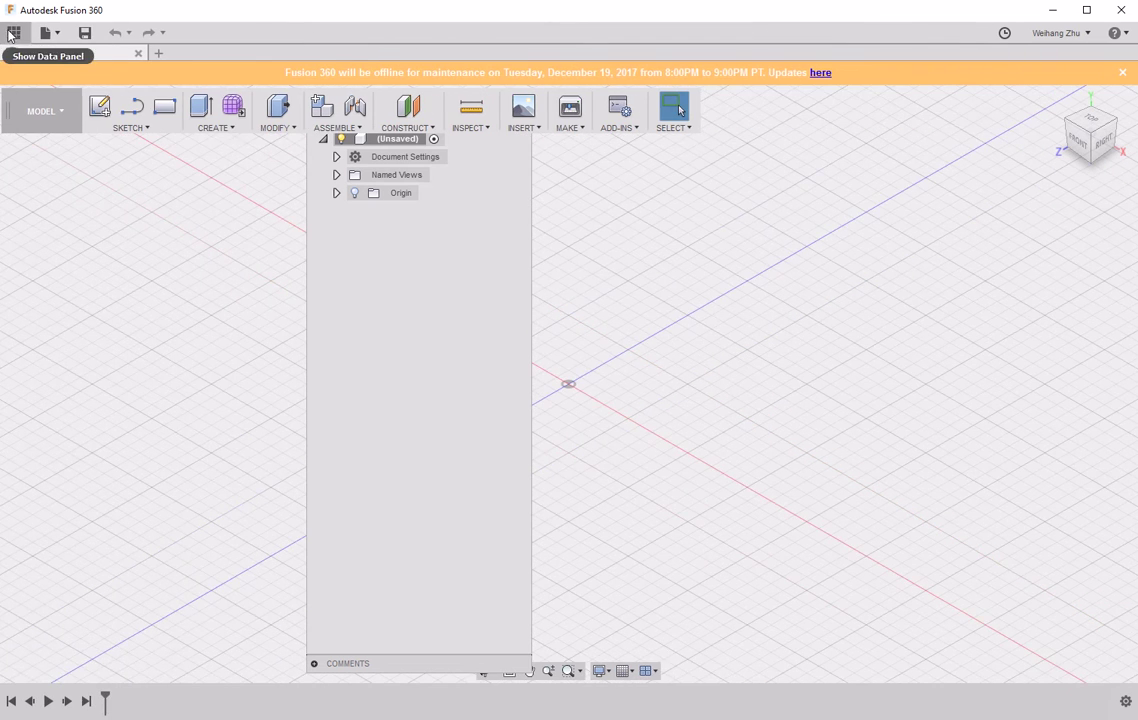
left_click(27, 37)
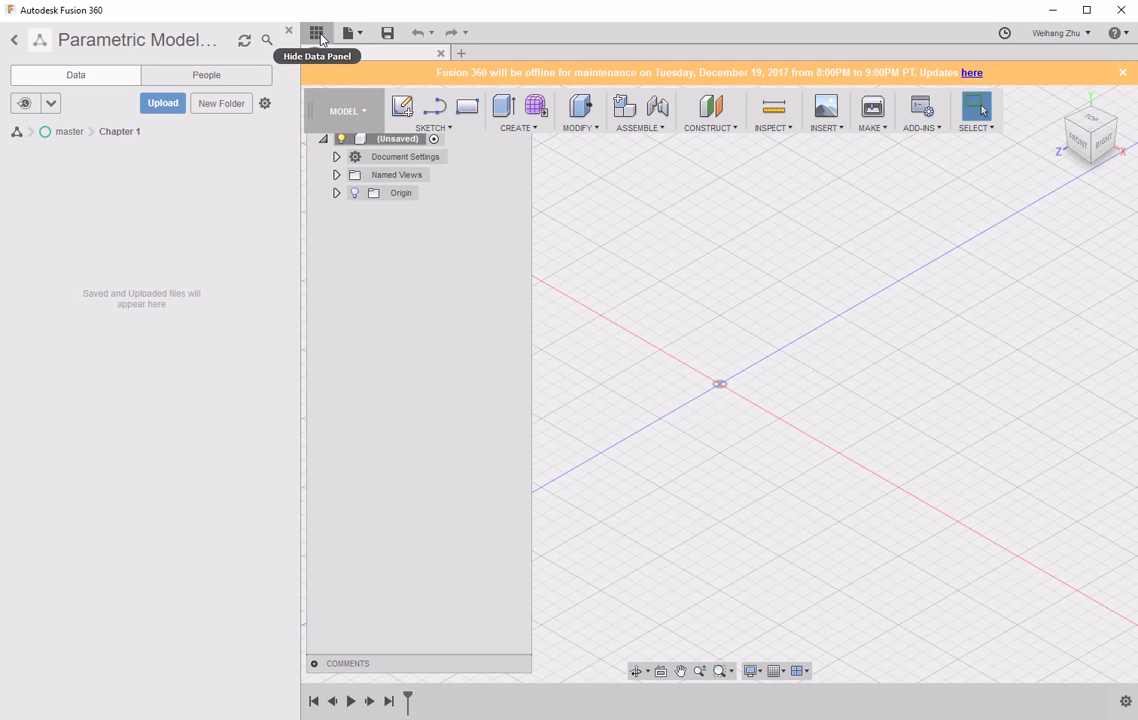
left_click(363, 36)
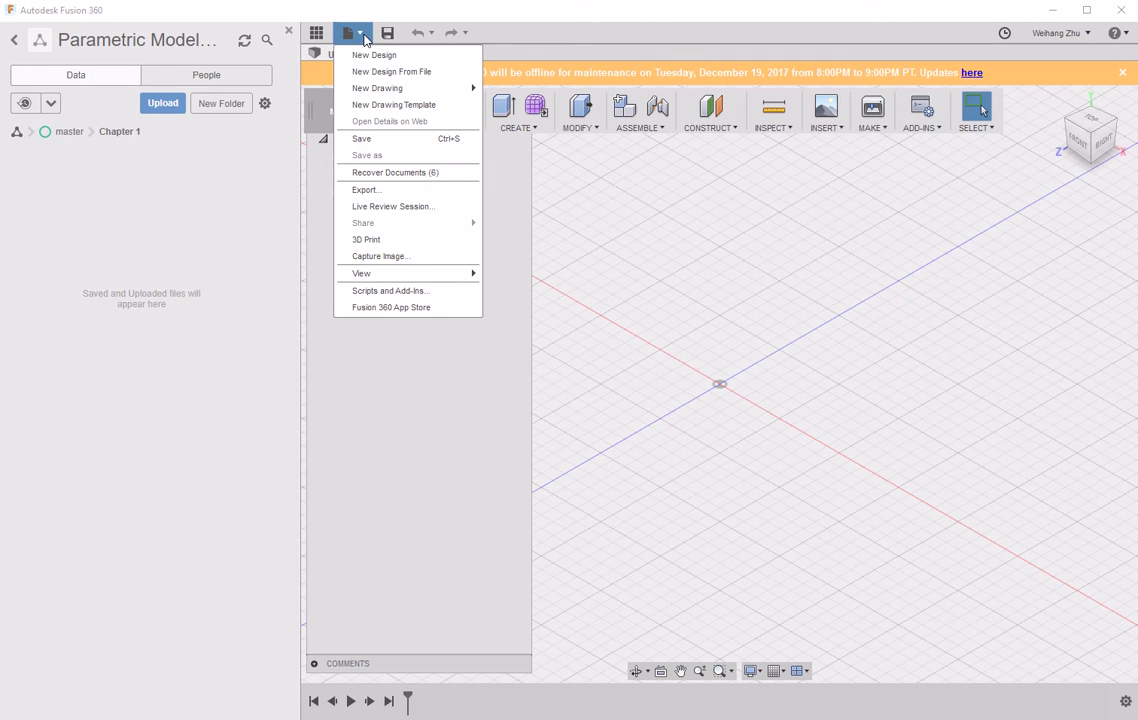
left_click(537, 28)
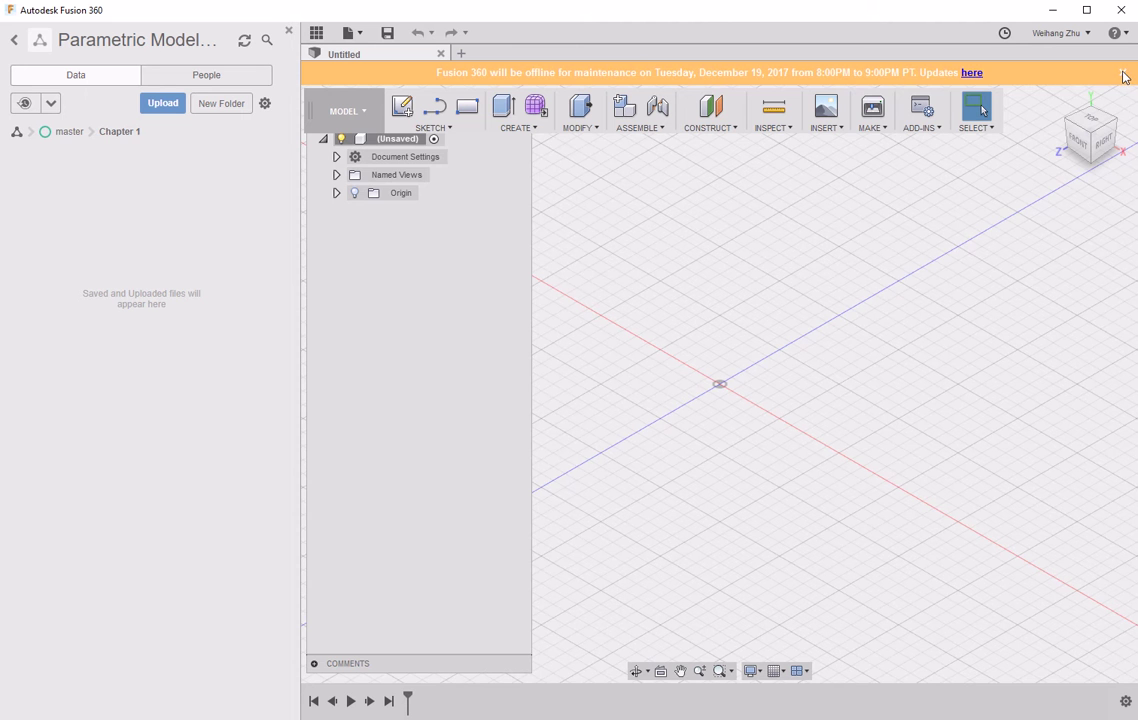
left_click(1123, 76)
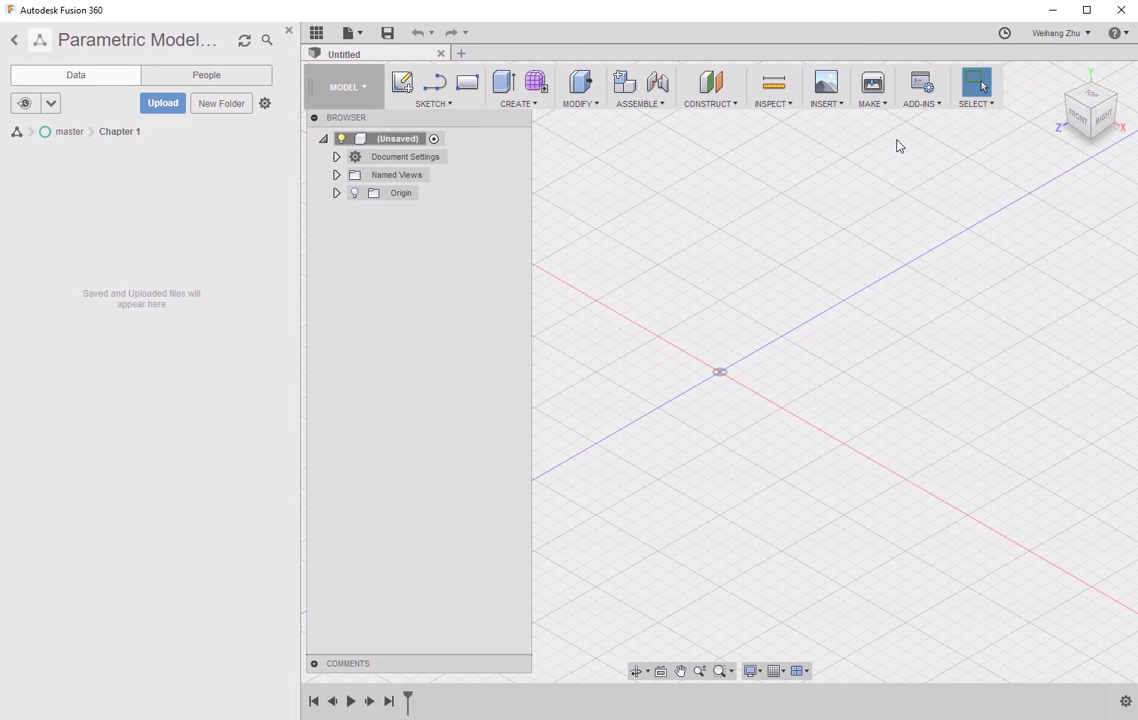
left_click(1058, 35)
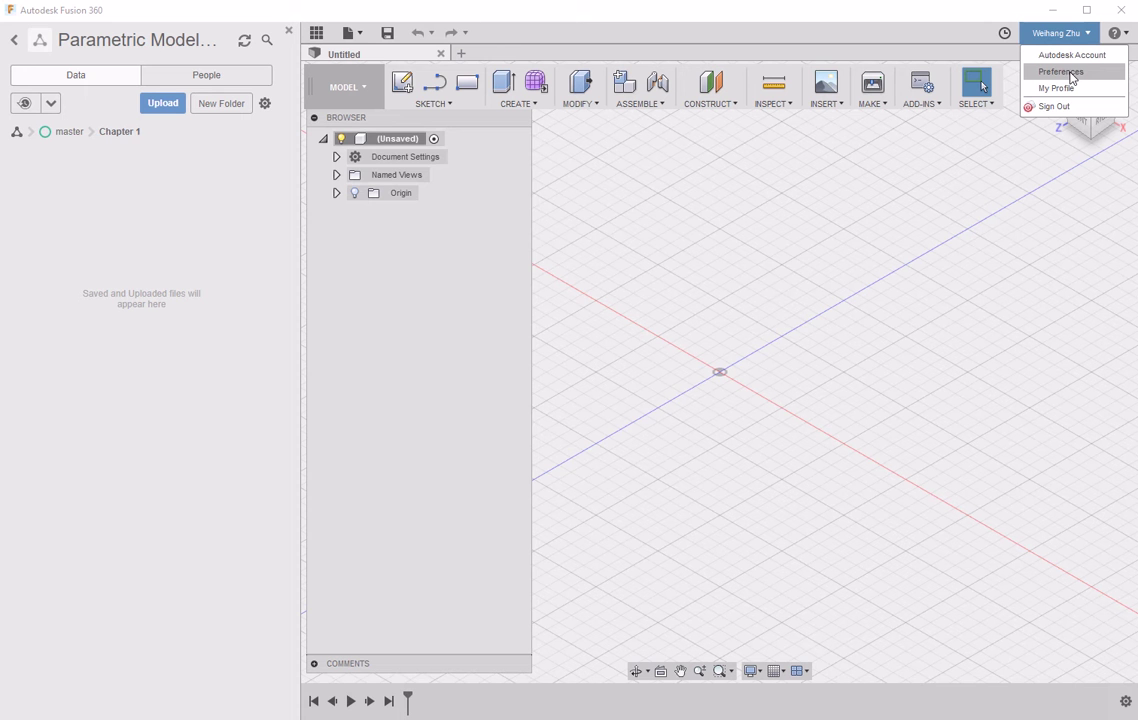
- In Preferences, confirm the default design units stay mm, view the simulation units, and cancel
left_click(1070, 75)
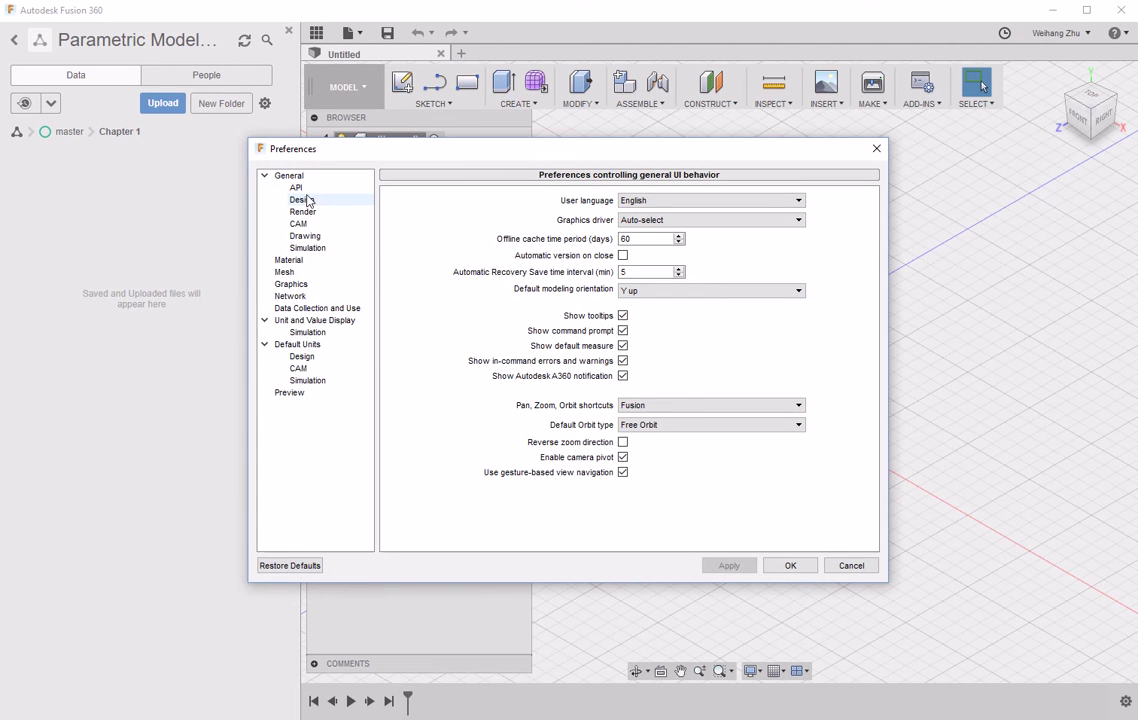
left_click(311, 321)
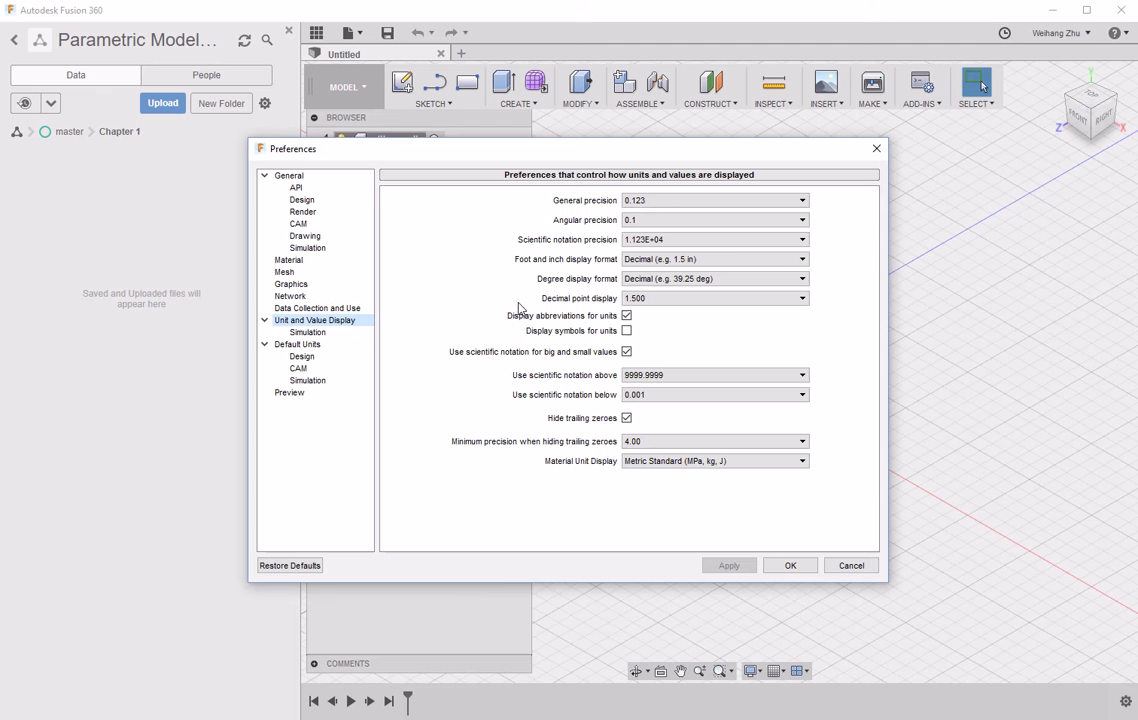
left_click(297, 344)
left_click(301, 356)
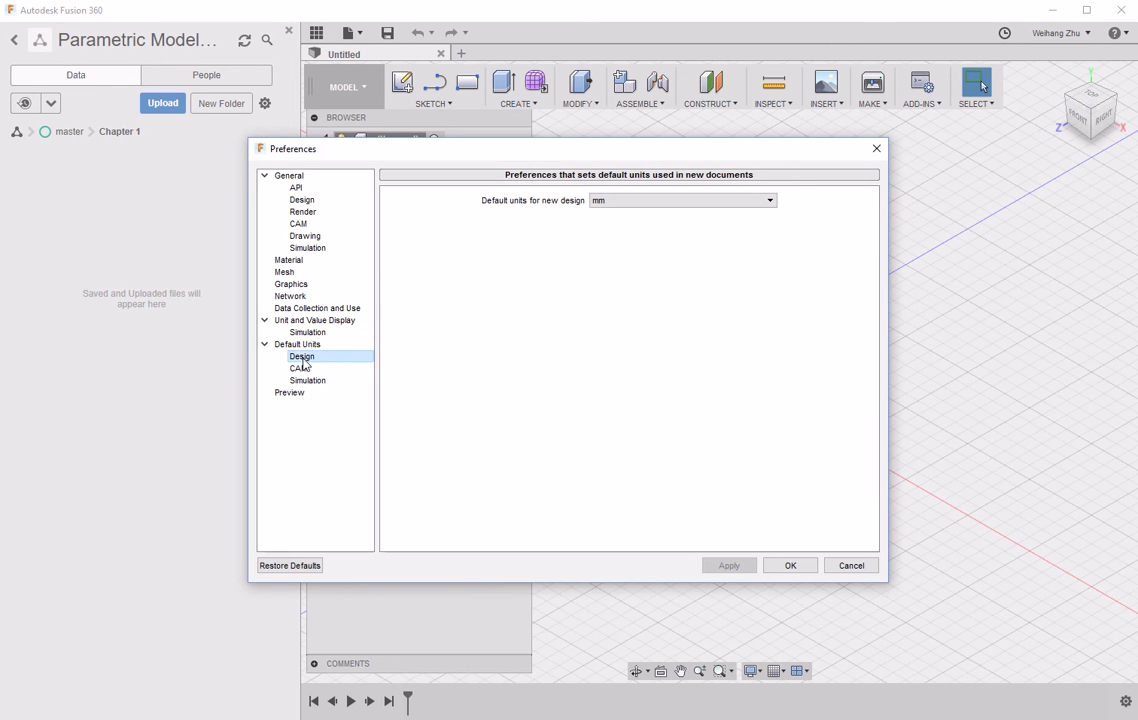
left_click(630, 202)
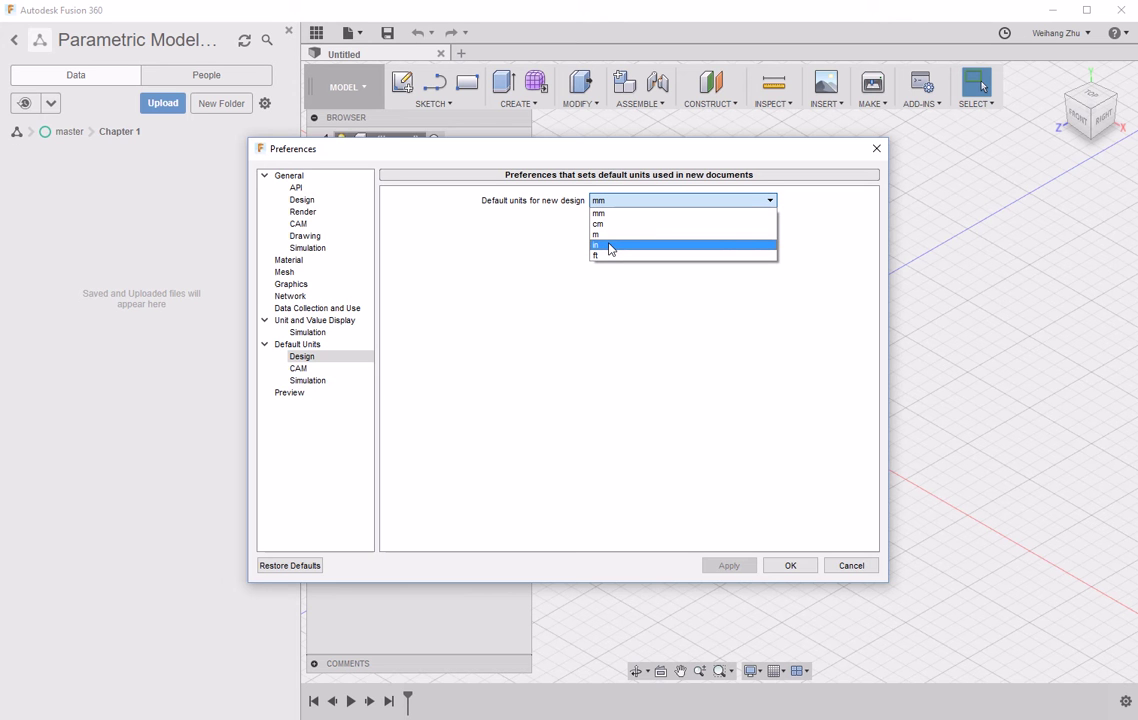
left_click(516, 236)
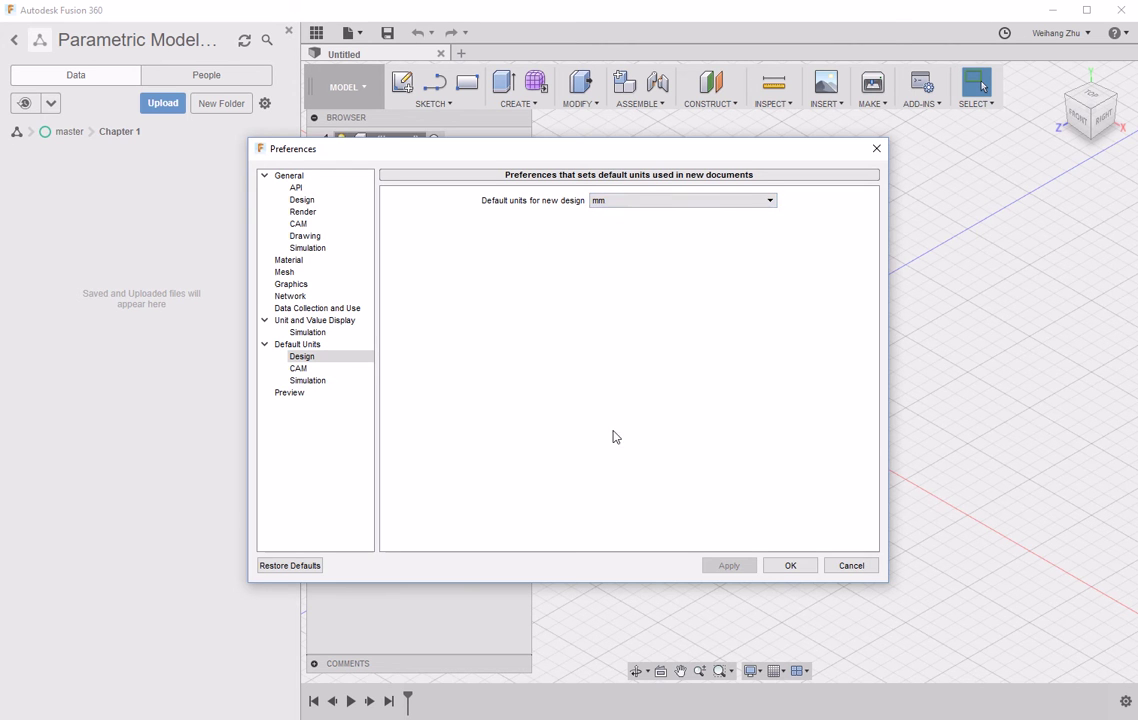
left_click(305, 380)
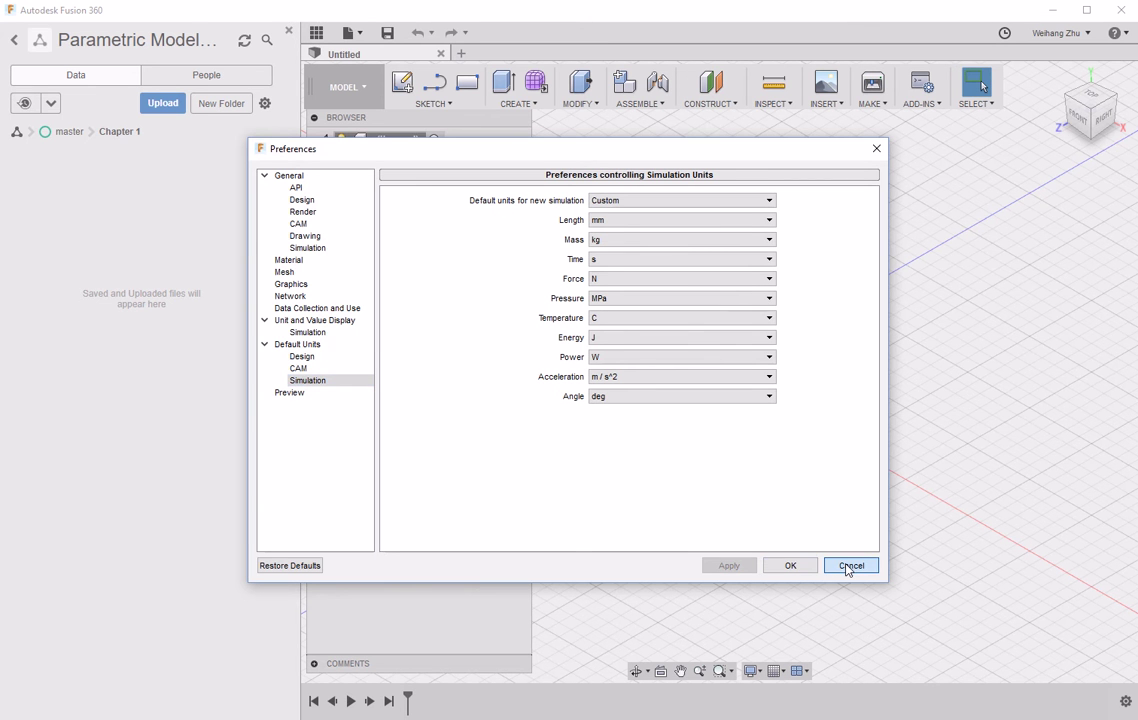
left_click(850, 566)
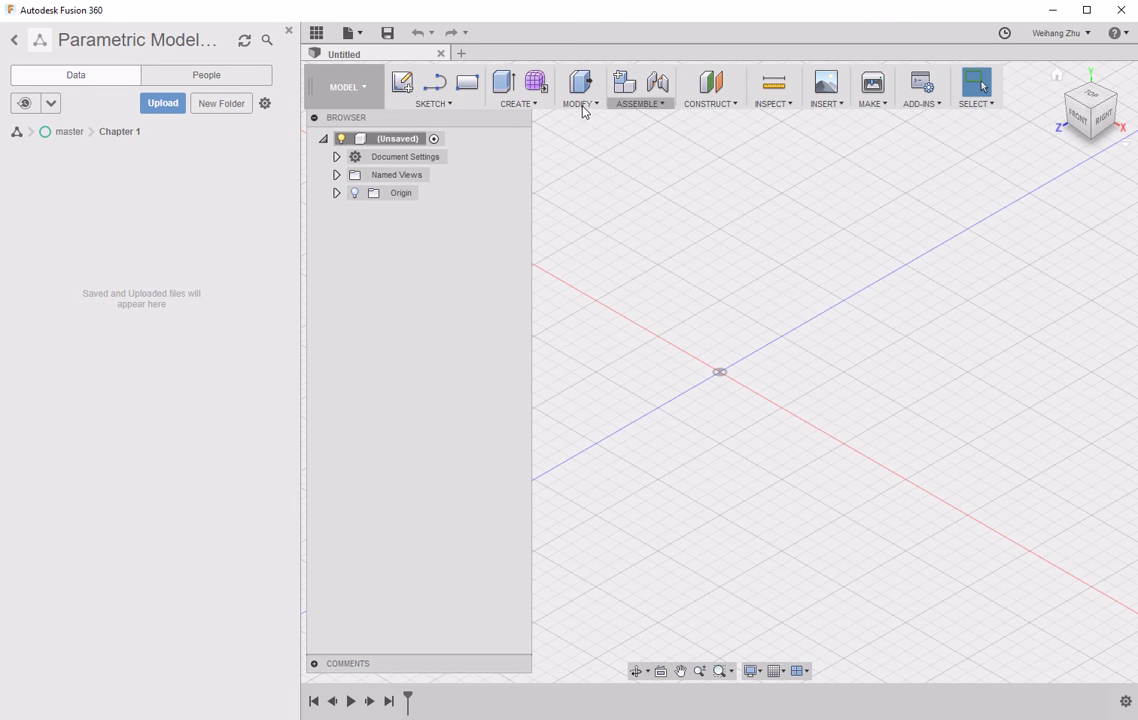
left_click(422, 106)
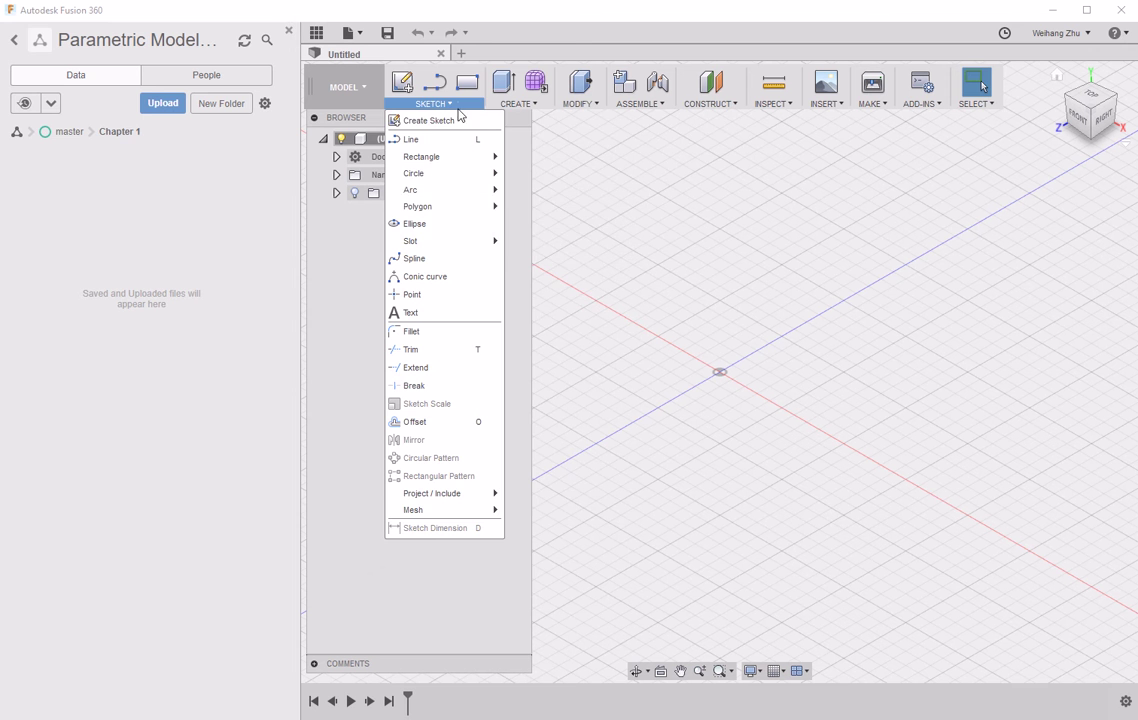
left_click(524, 104)
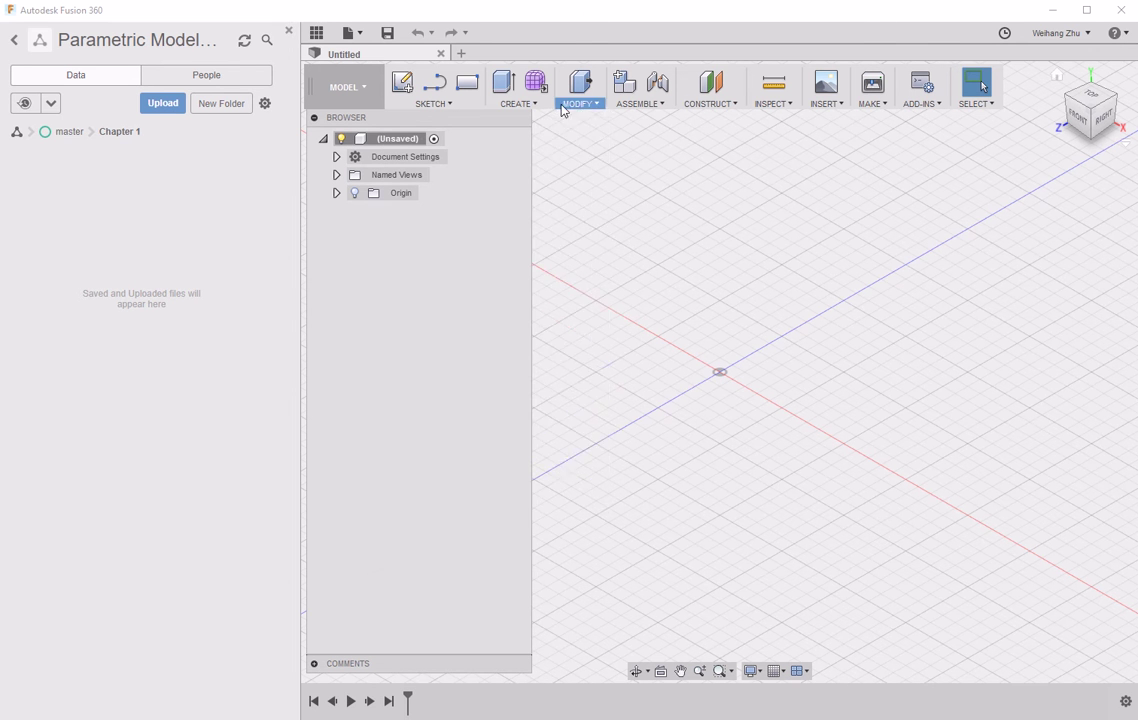
mouse_move(719, 106)
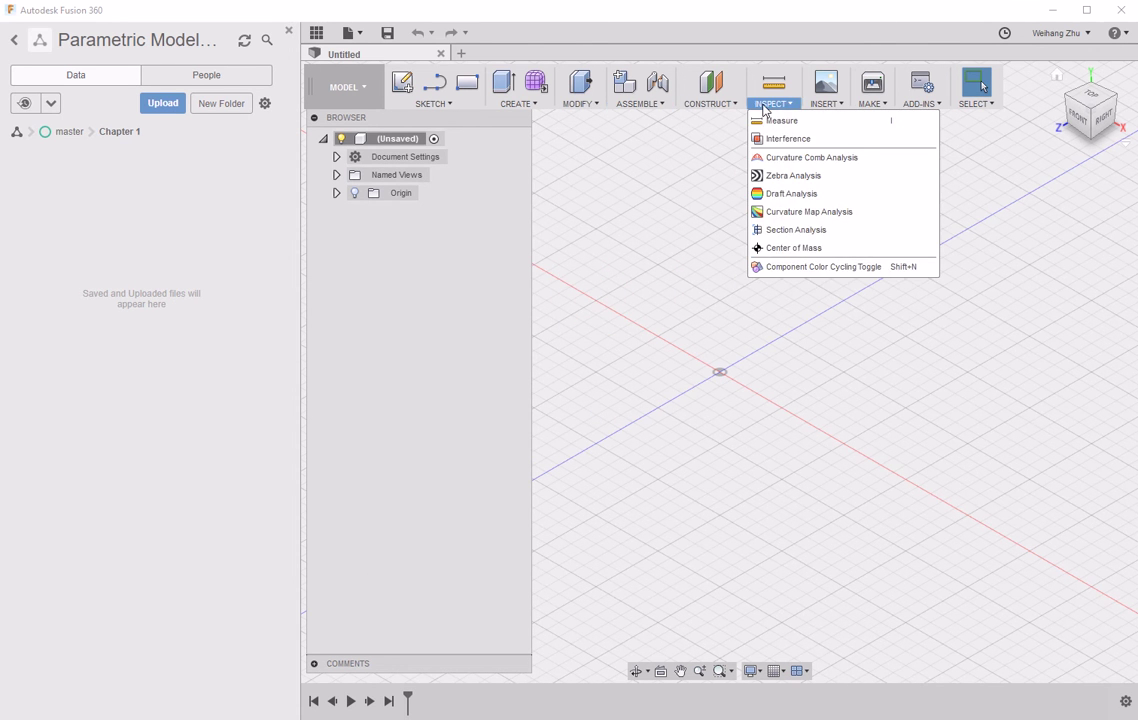
mouse_move(861, 104)
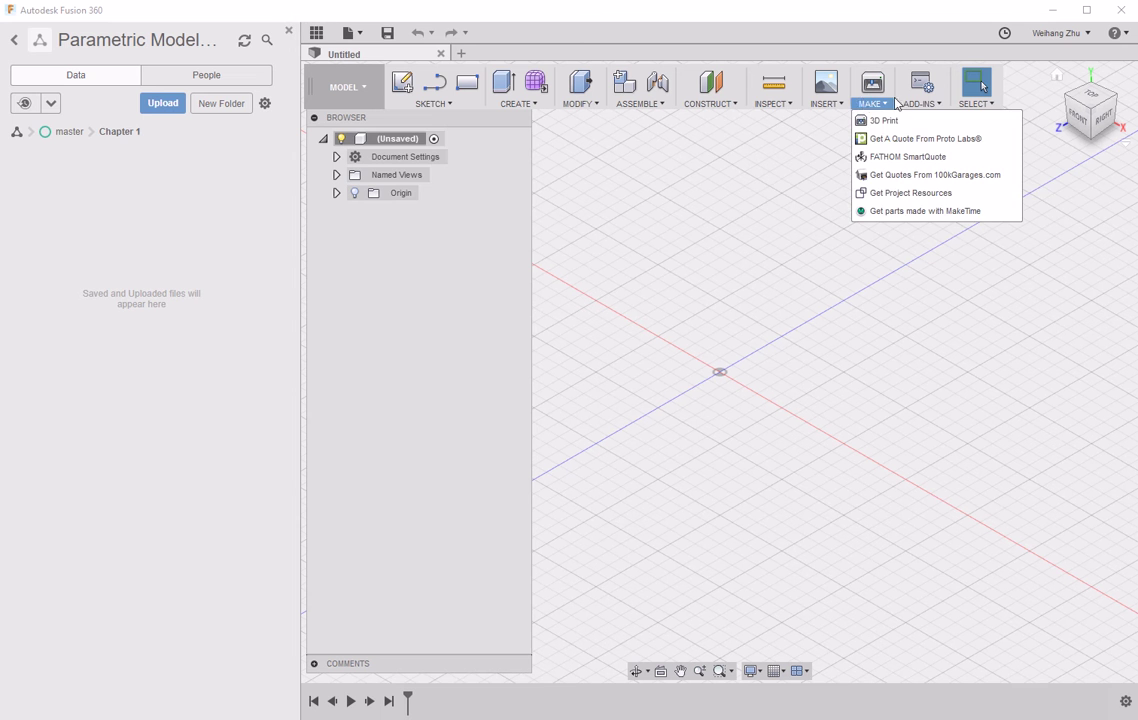
mouse_move(433, 103)
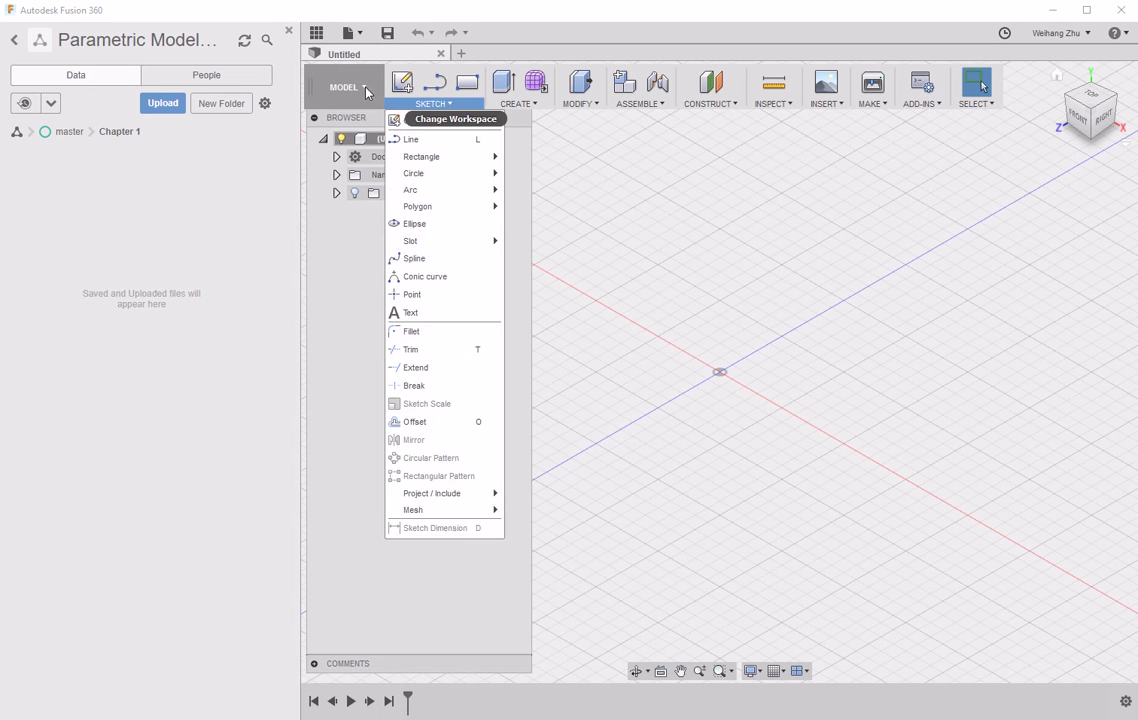
left_click(366, 91)
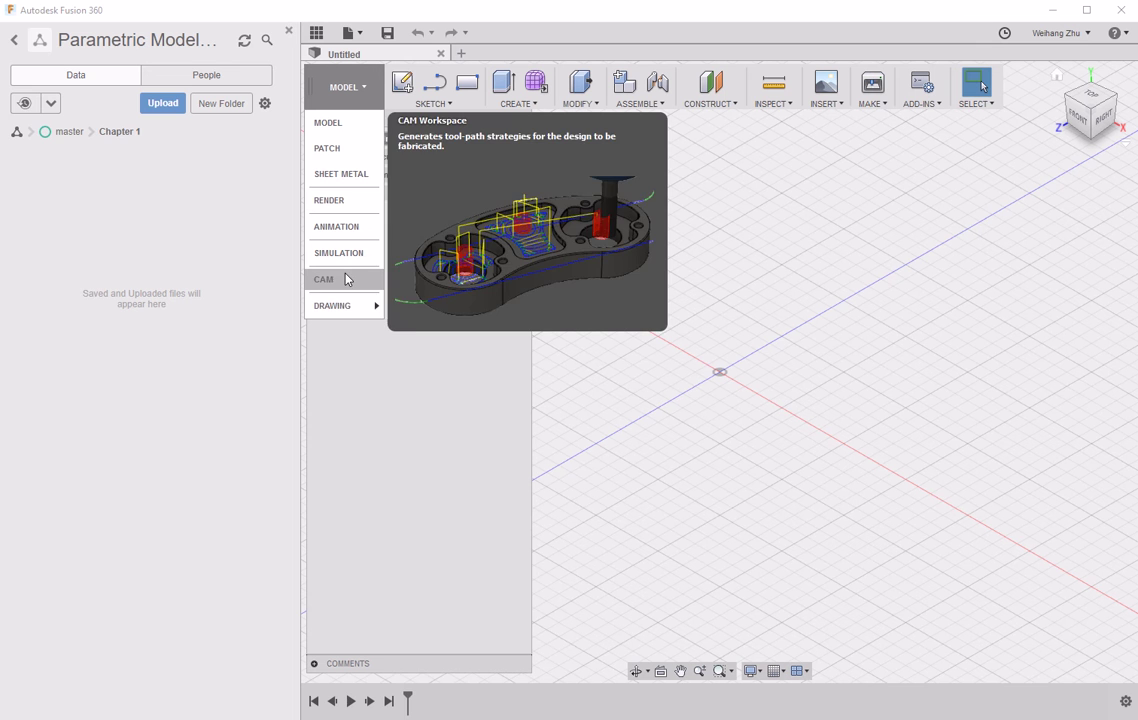
mouse_move(351, 312)
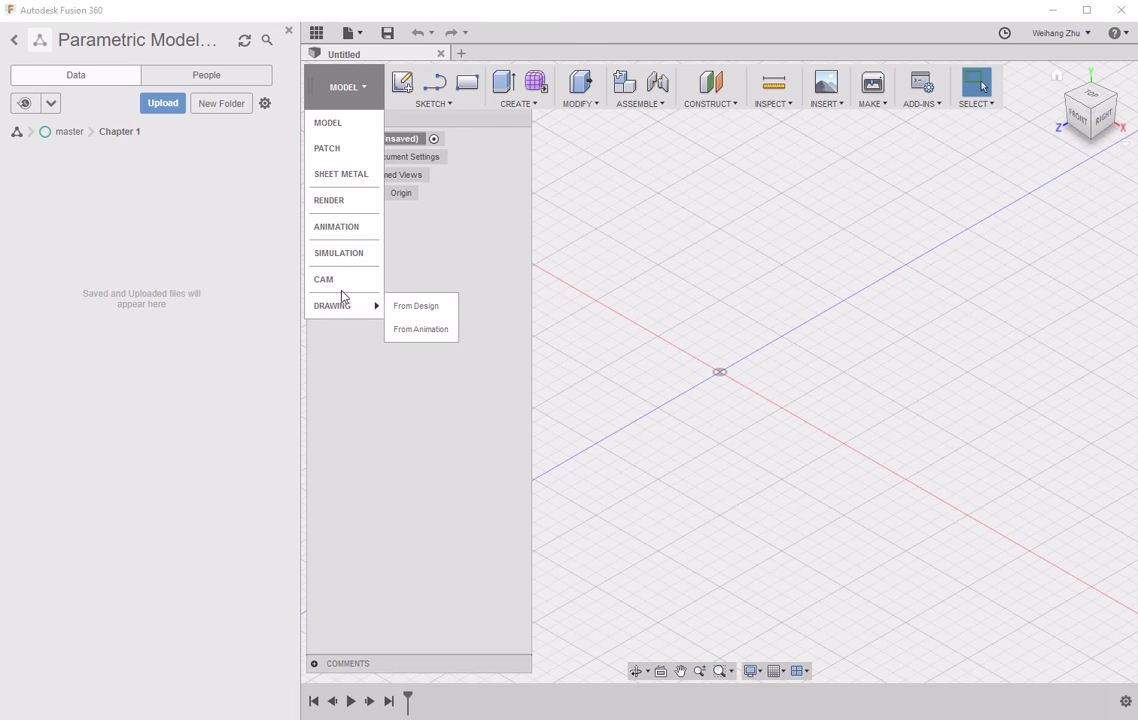
mouse_move(350, 120)
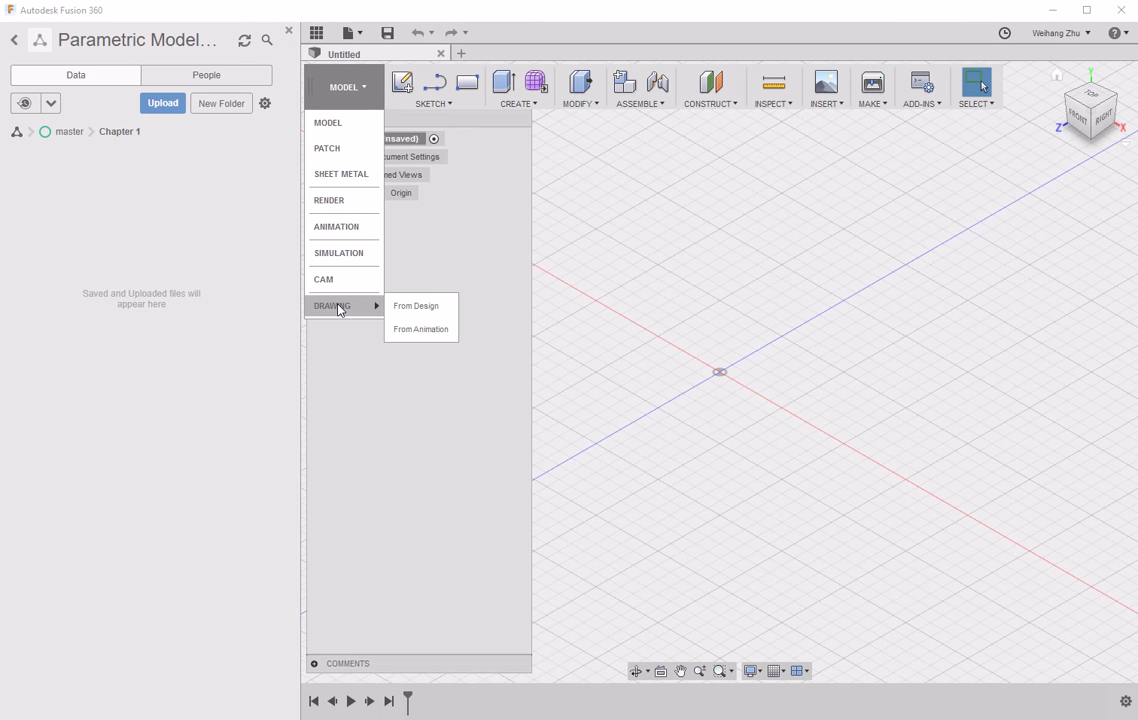
mouse_move(332, 284)
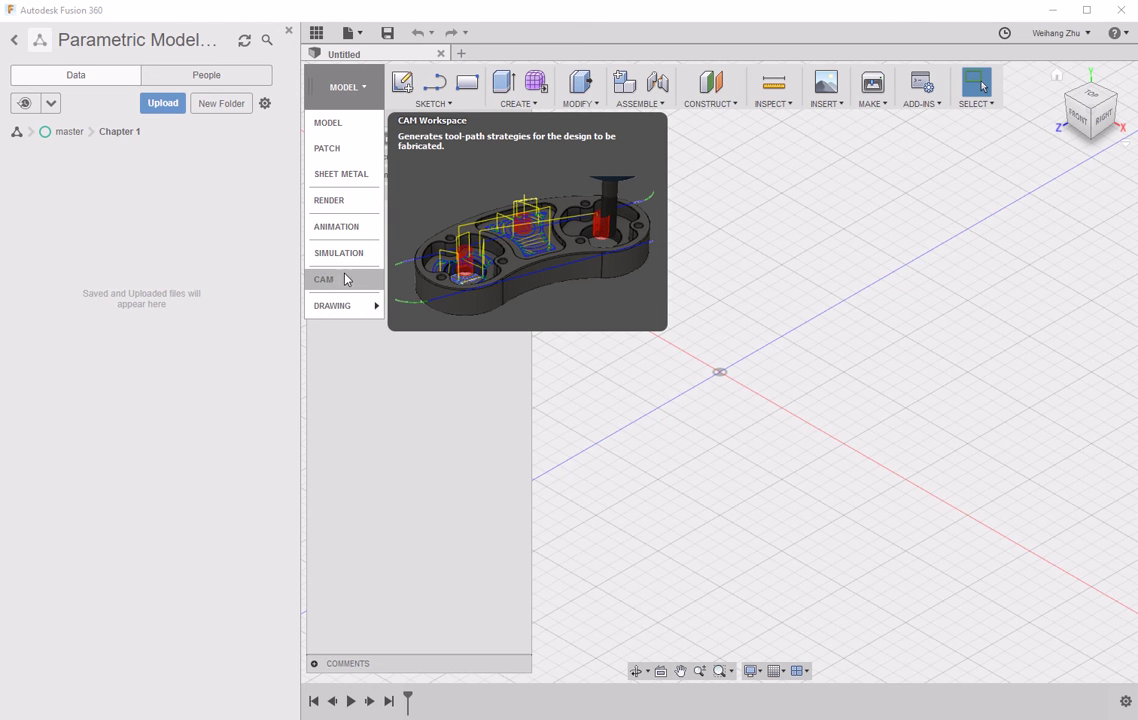
mouse_move(340, 253)
left_click(381, 428)
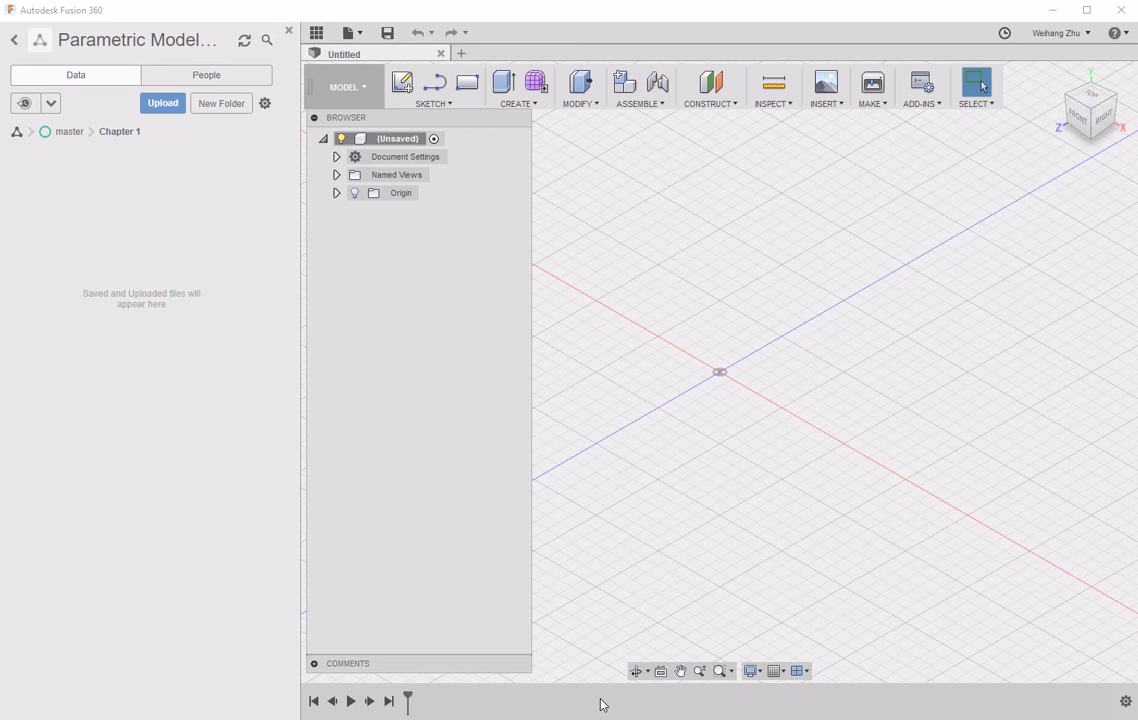
left_click(647, 674)
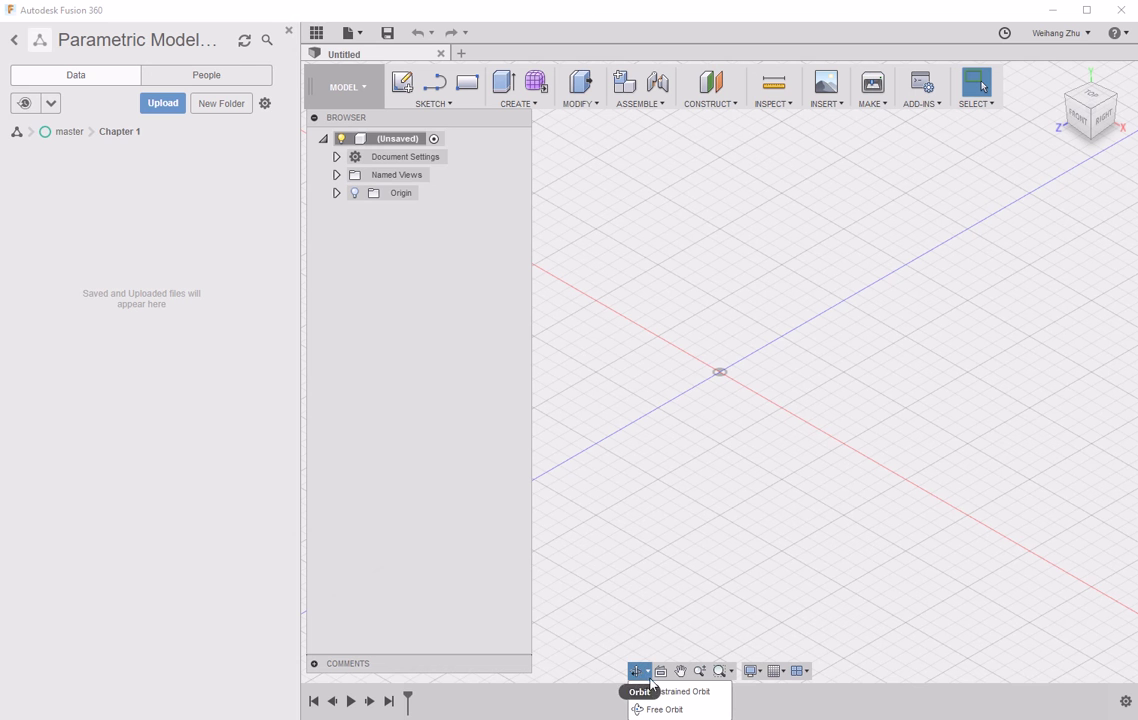
left_click(731, 674)
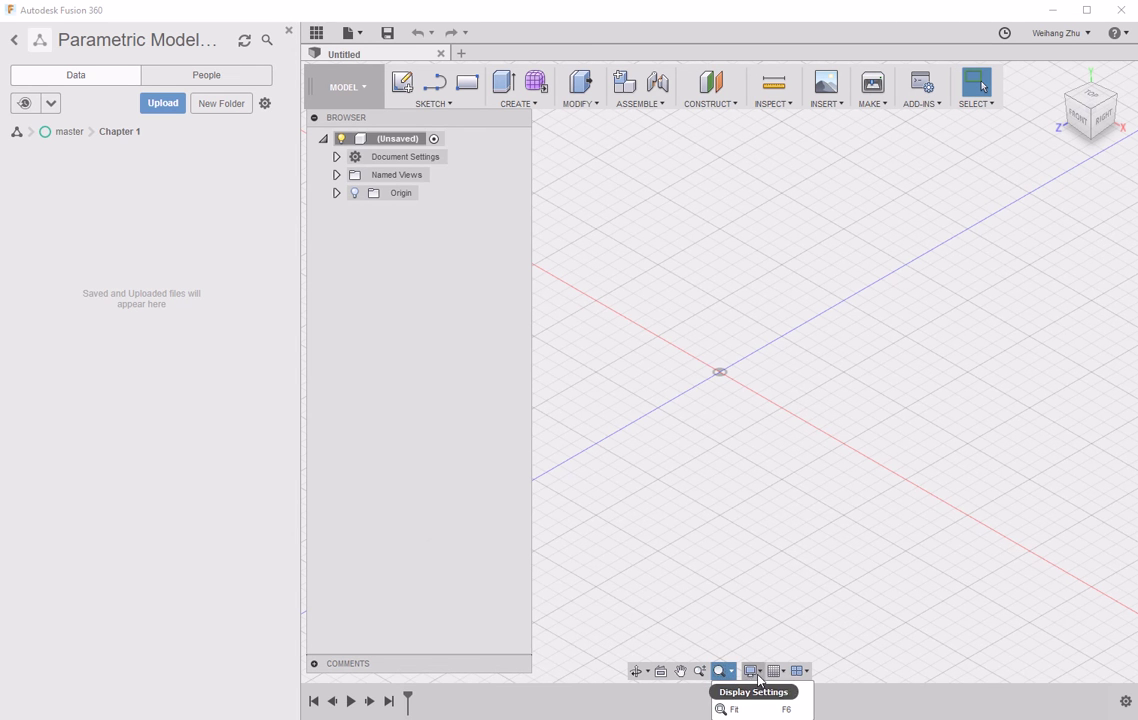
left_click(752, 671)
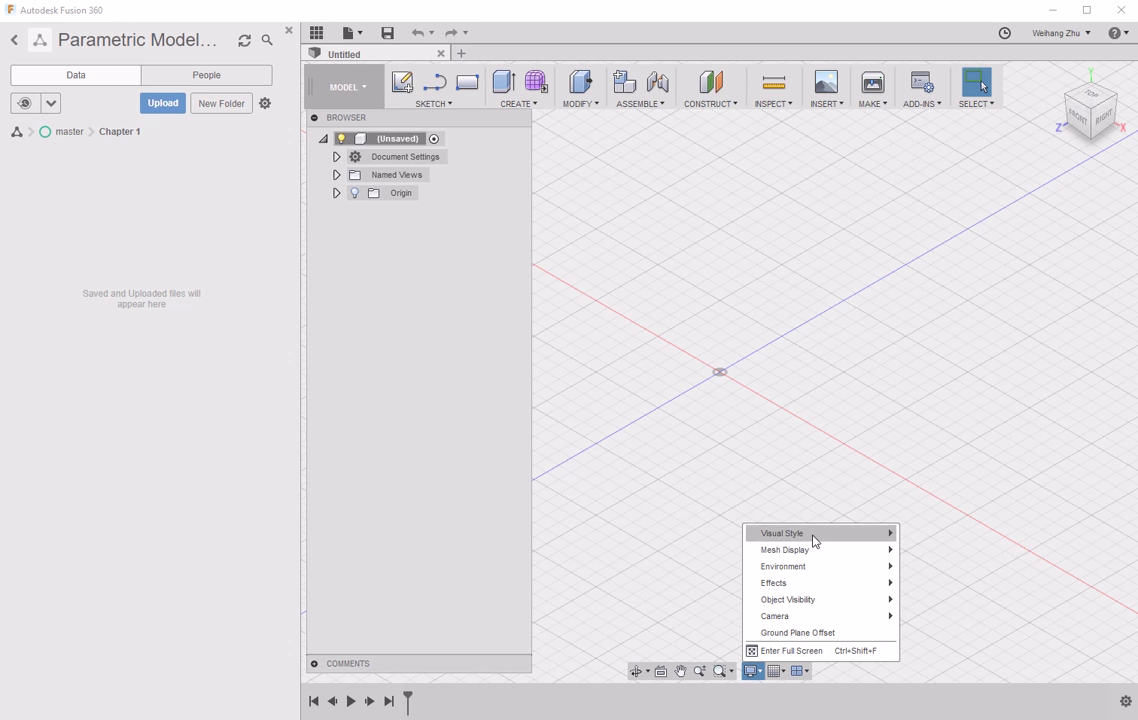
mouse_move(818, 560)
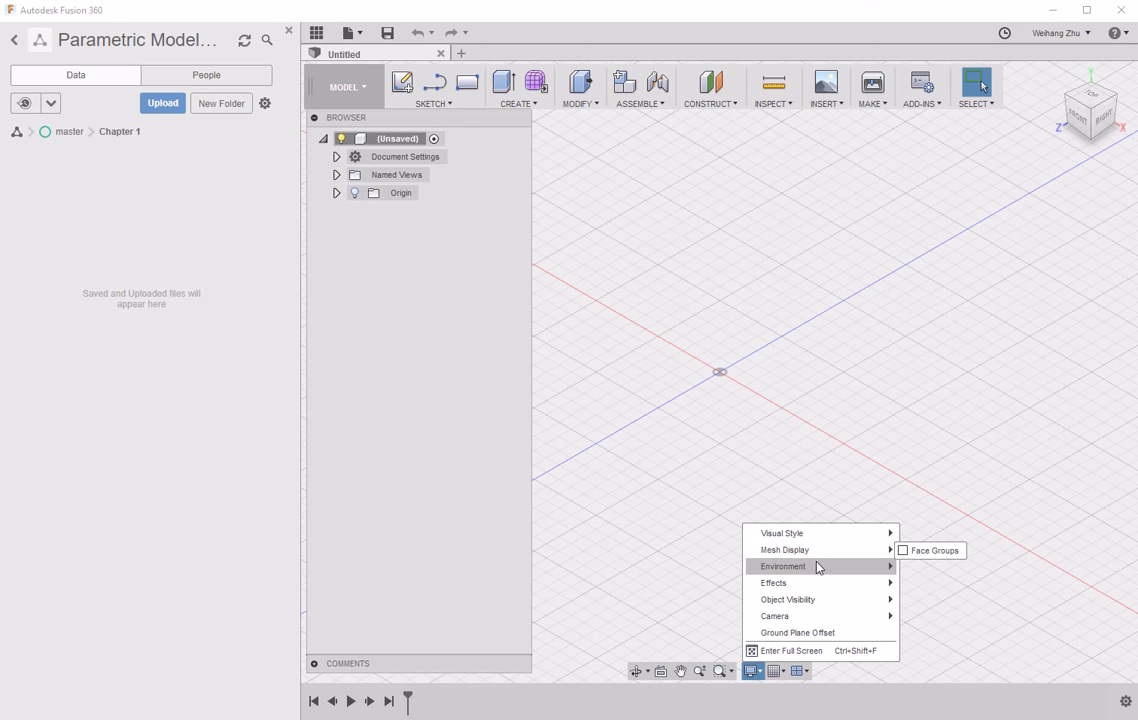
mouse_move(814, 587)
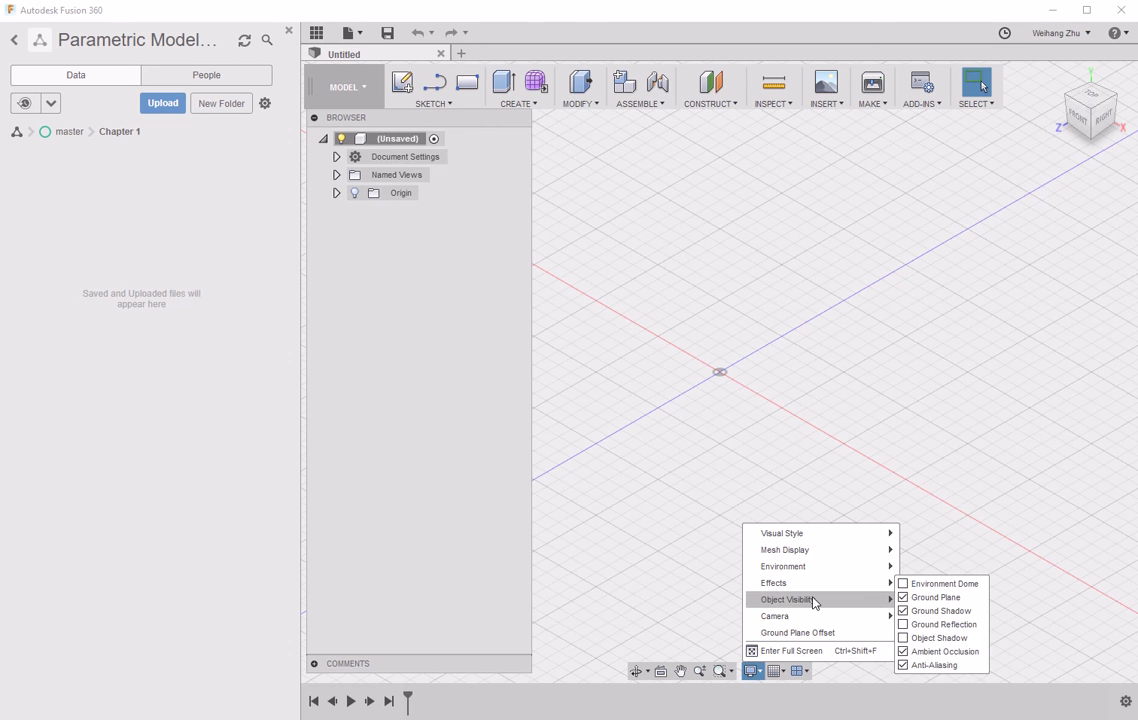
mouse_move(808, 618)
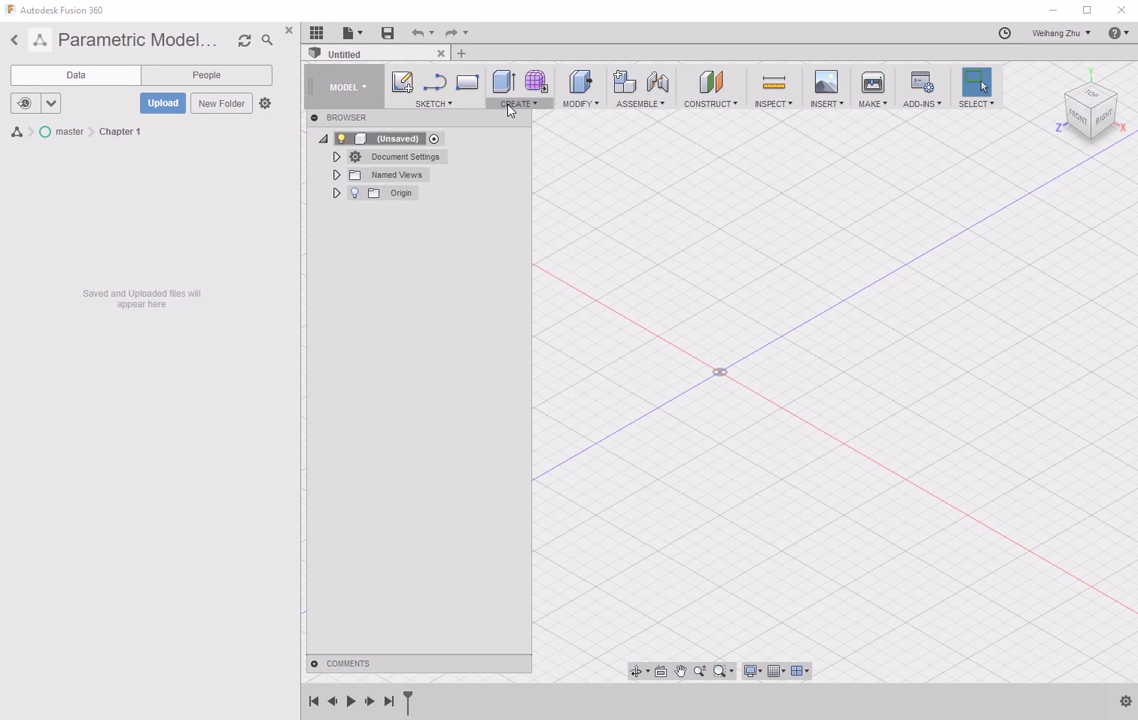
- Draw a two-point rectangle on the XY ground plane starting at the origin
left_click(446, 105)
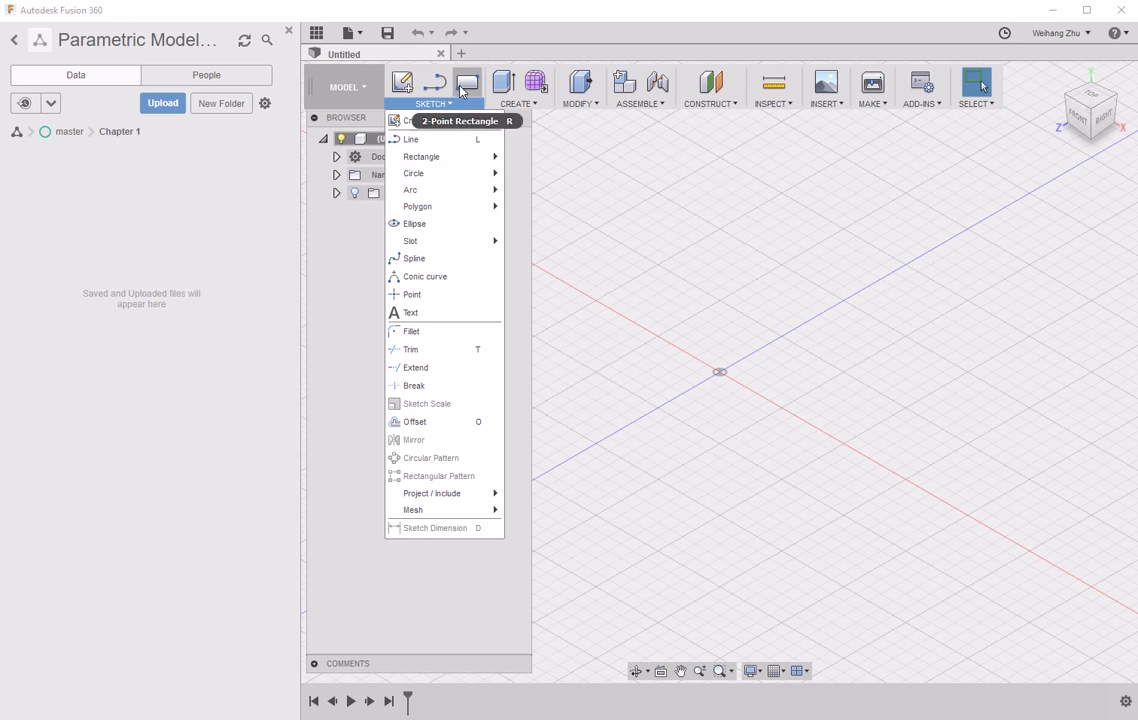
left_click(447, 119)
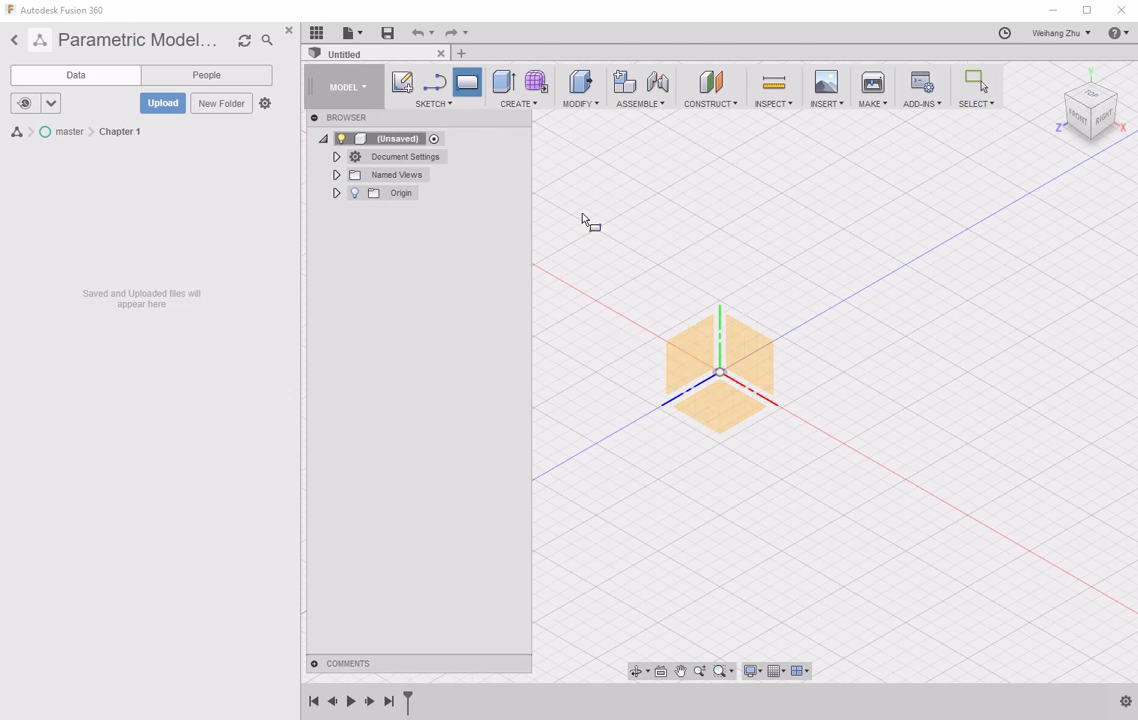
left_click(712, 404)
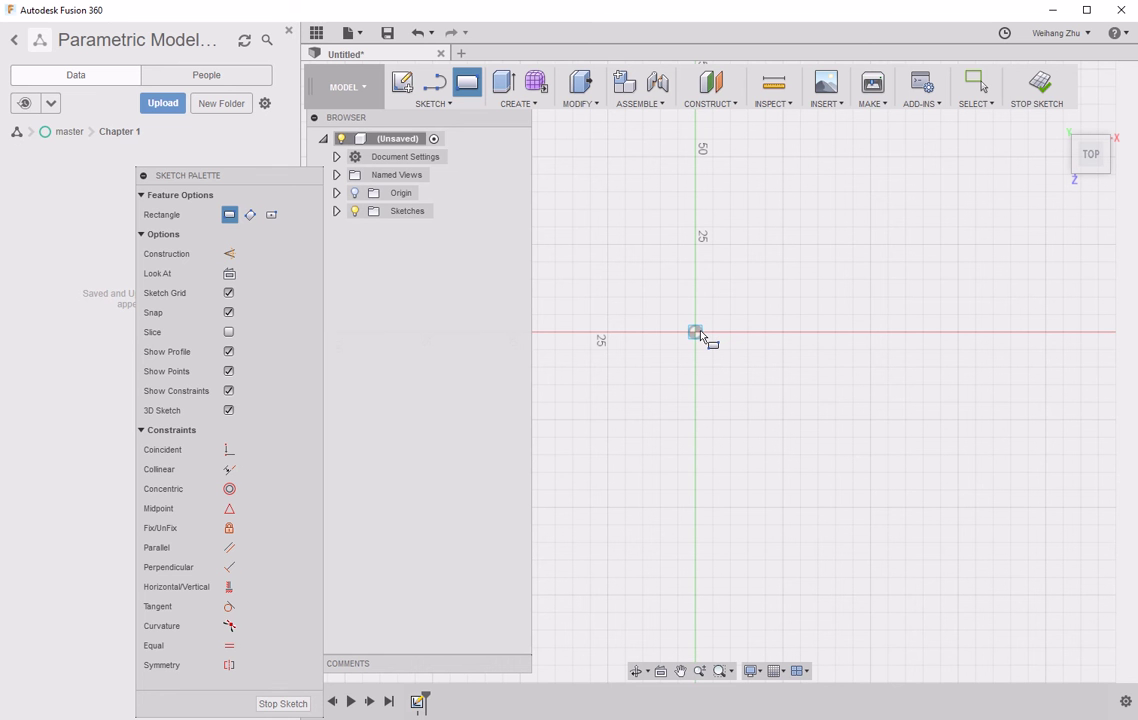
left_click(696, 332)
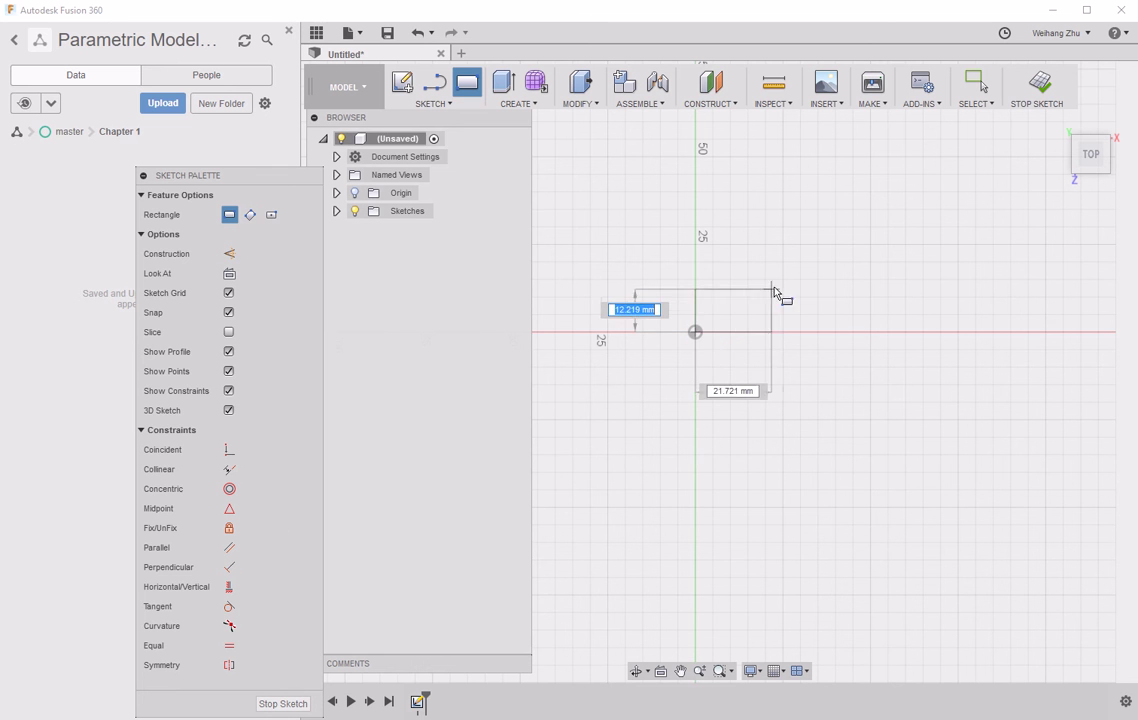
left_click(817, 252)
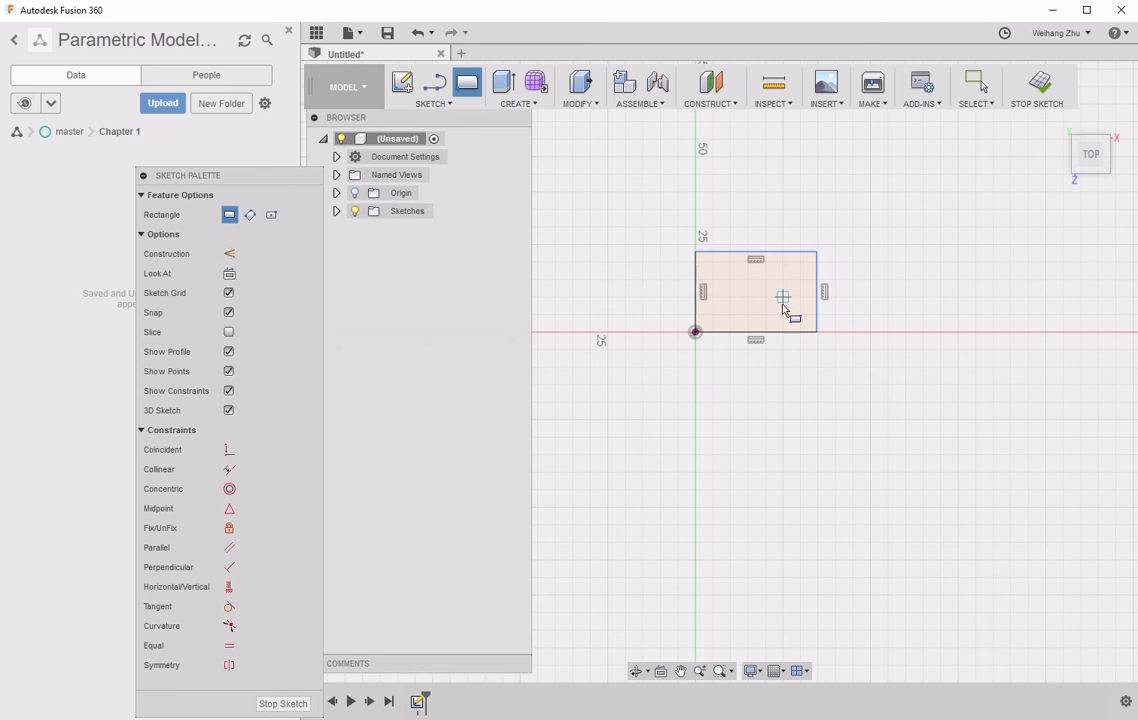
- Dimension the rectangle to 100 mm wide and 50 mm tall, then finish the sketch
left_click(433, 104)
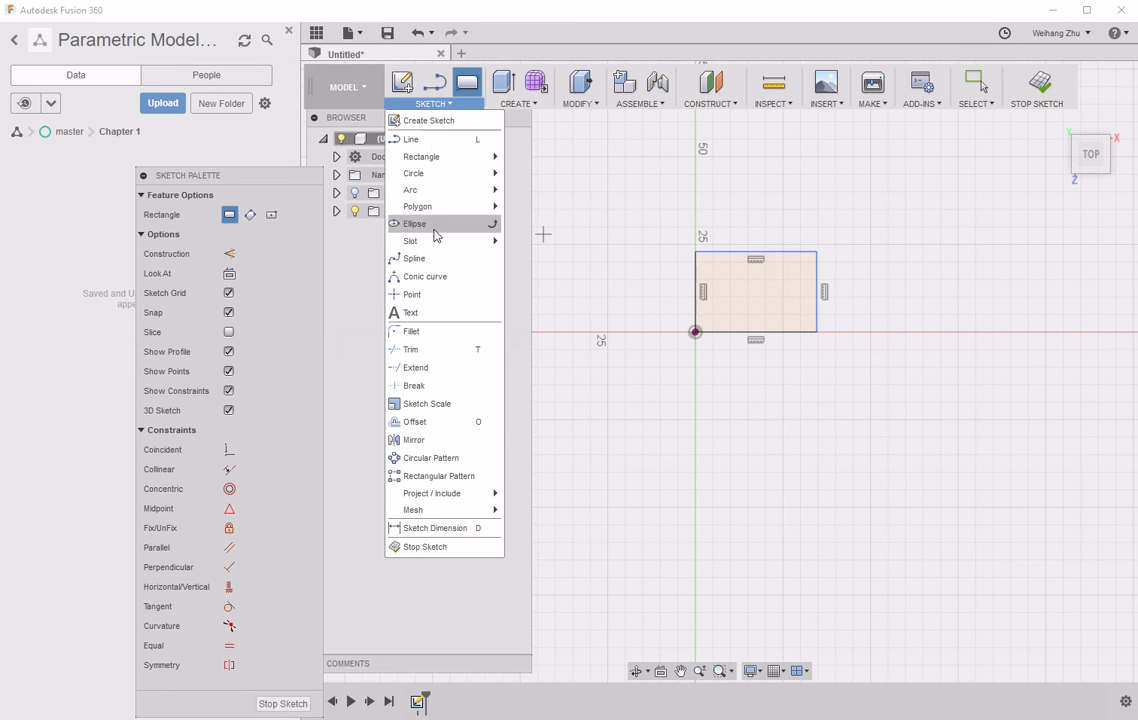
left_click(423, 528)
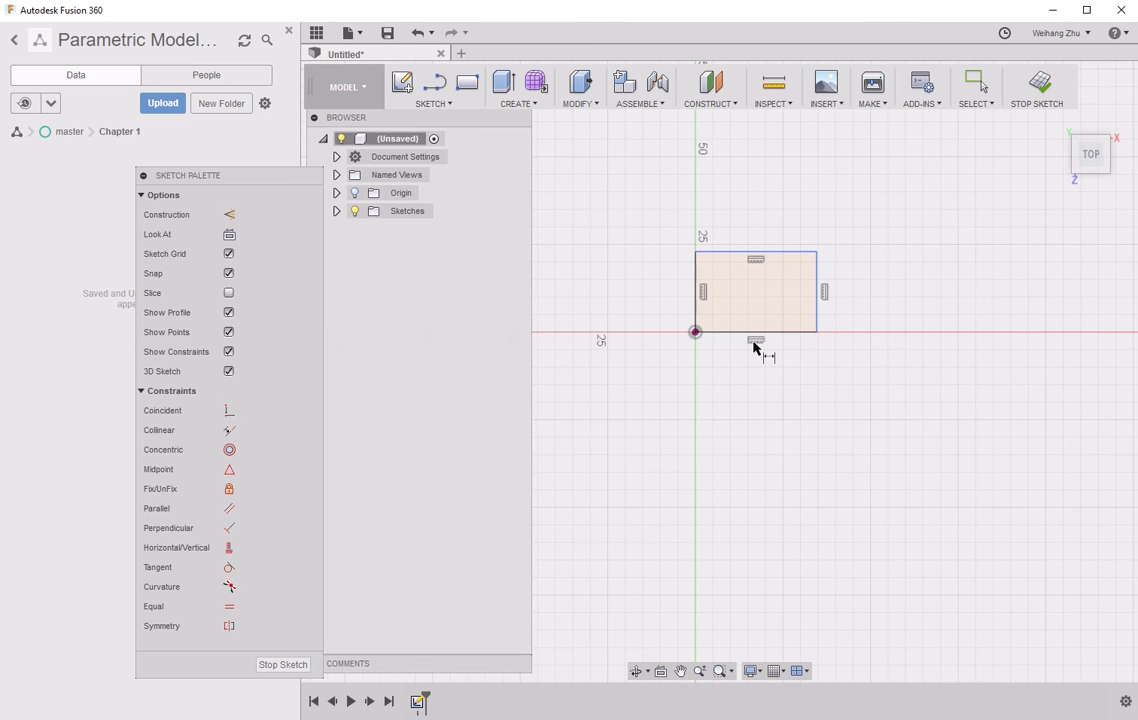
left_click(755, 333)
left_click(753, 366)
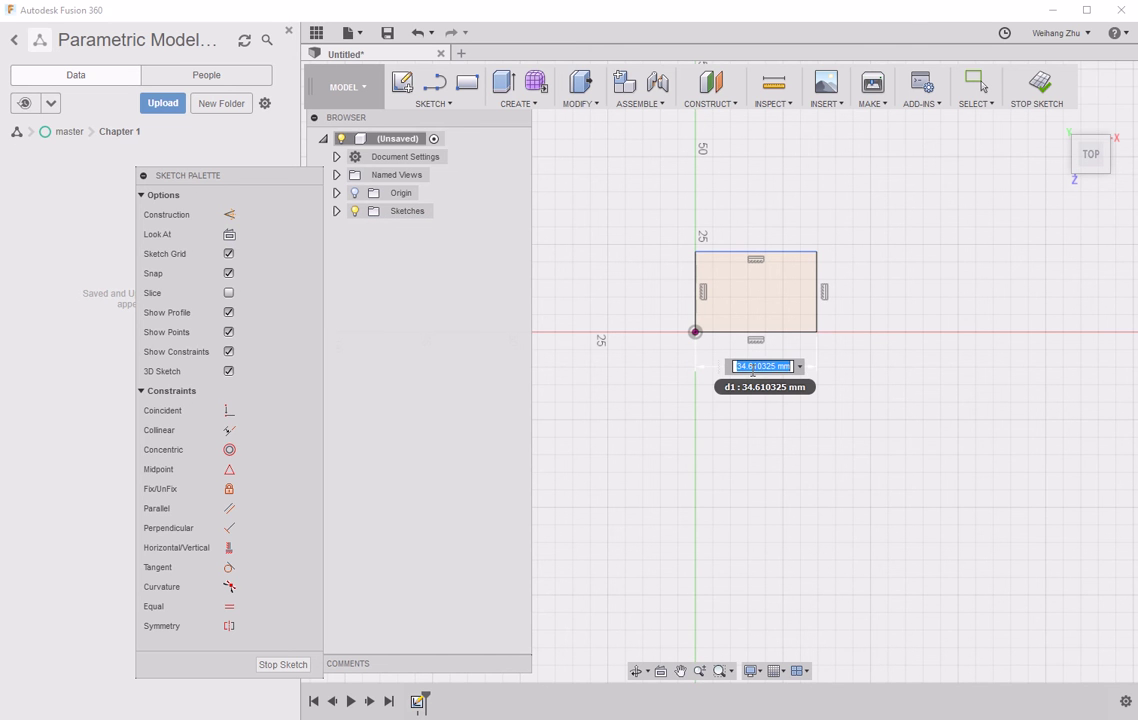
type("100")
key("Return")
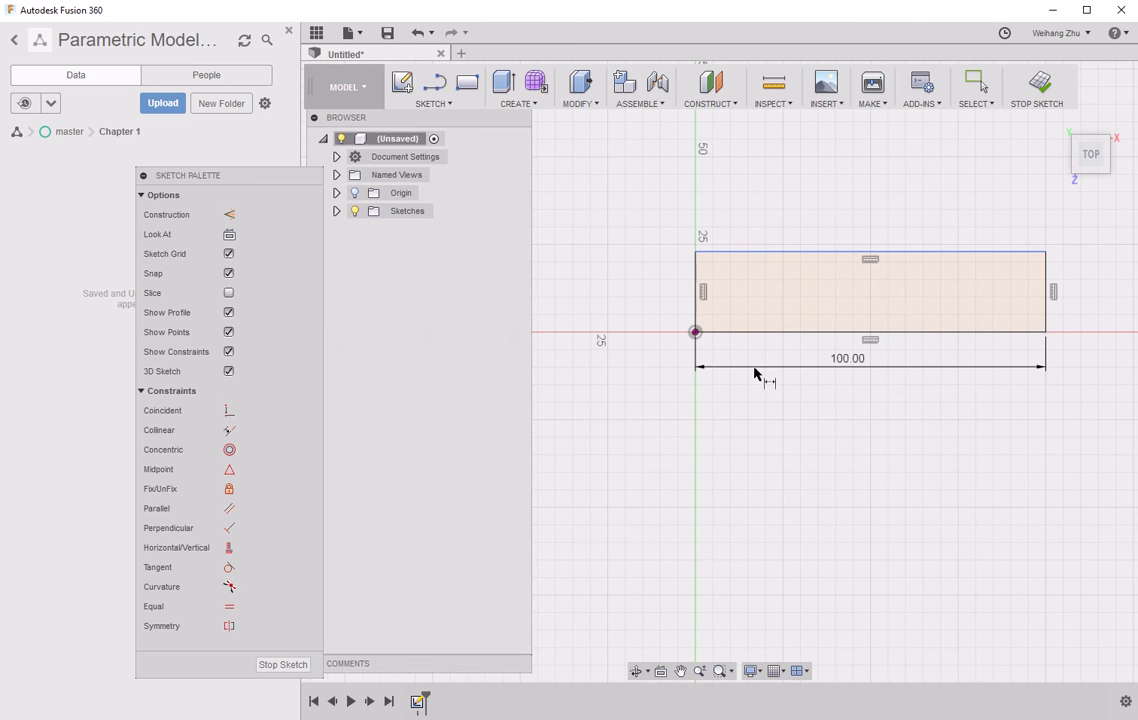
left_click(1049, 297)
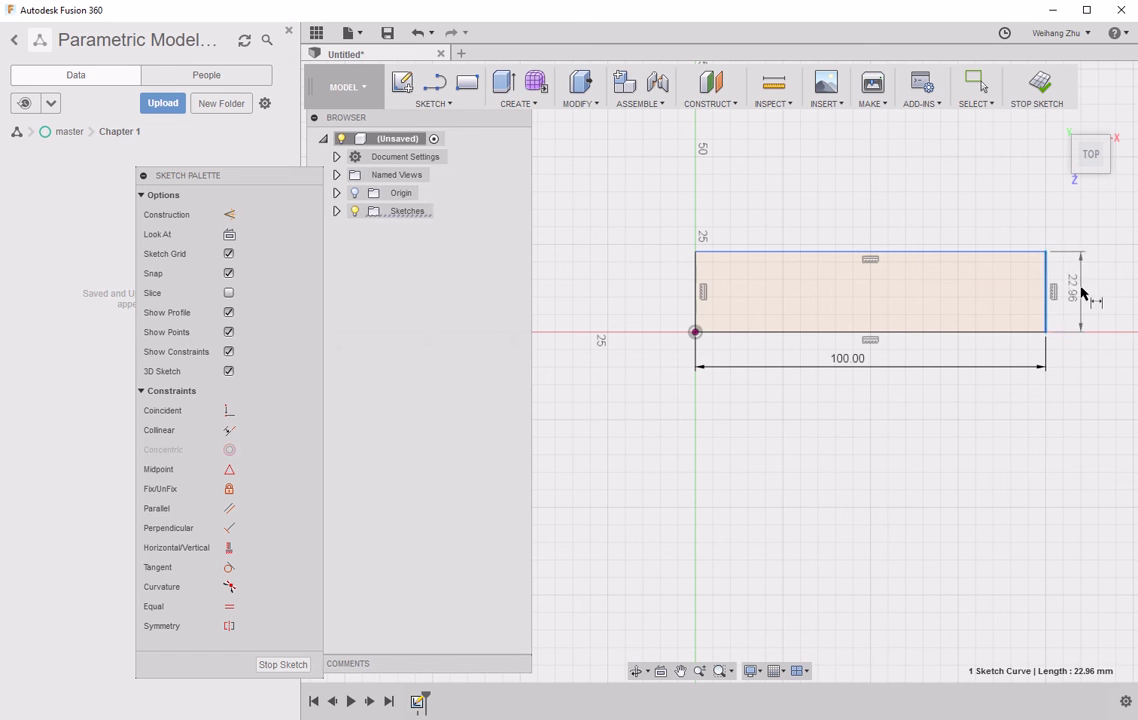
left_click(1080, 294)
type("50")
key("Return")
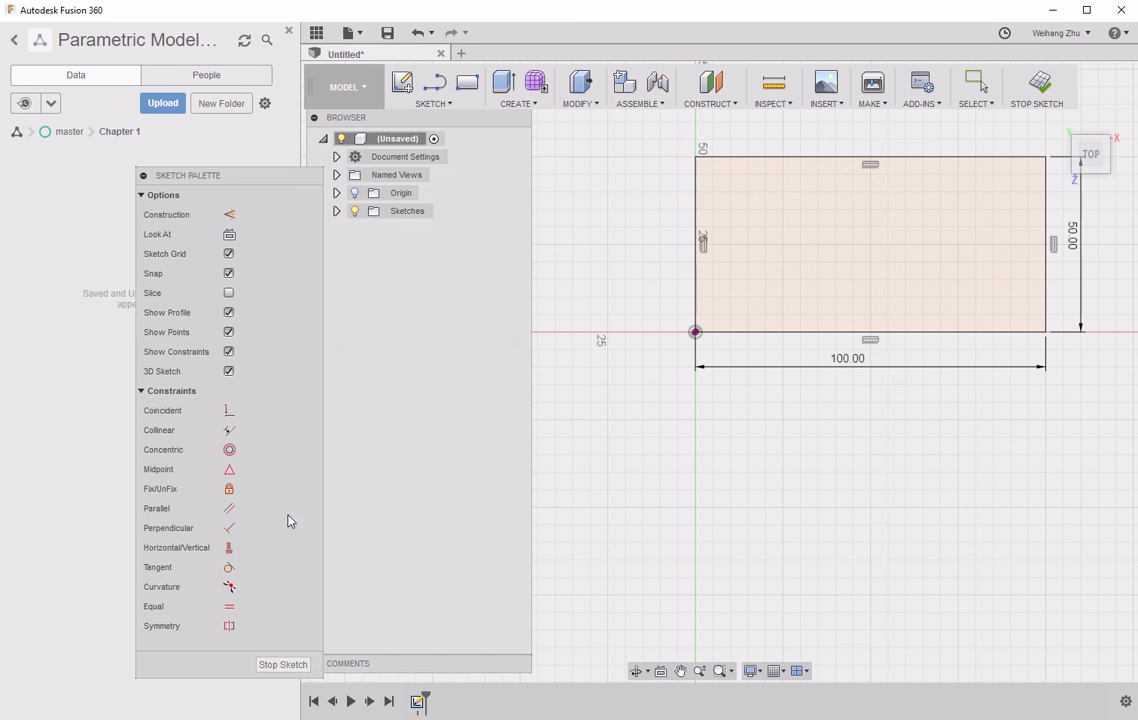
left_click(286, 666)
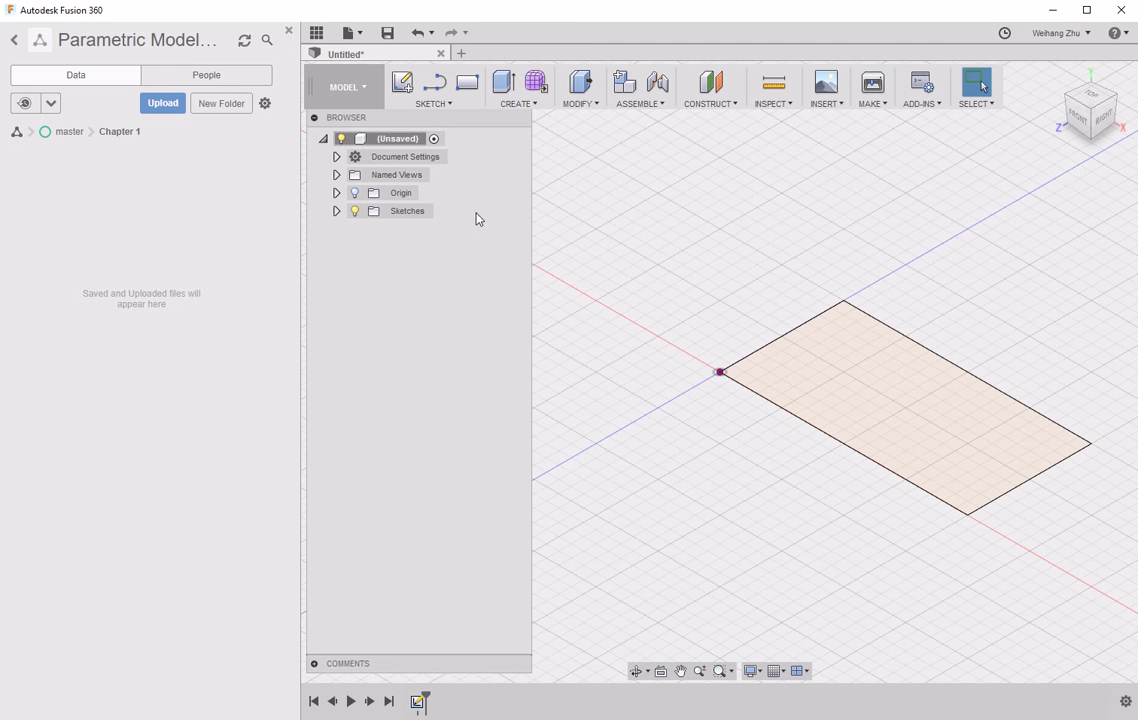
- Extrude the rectangle profile 70 mm as a new solid body
left_click(516, 104)
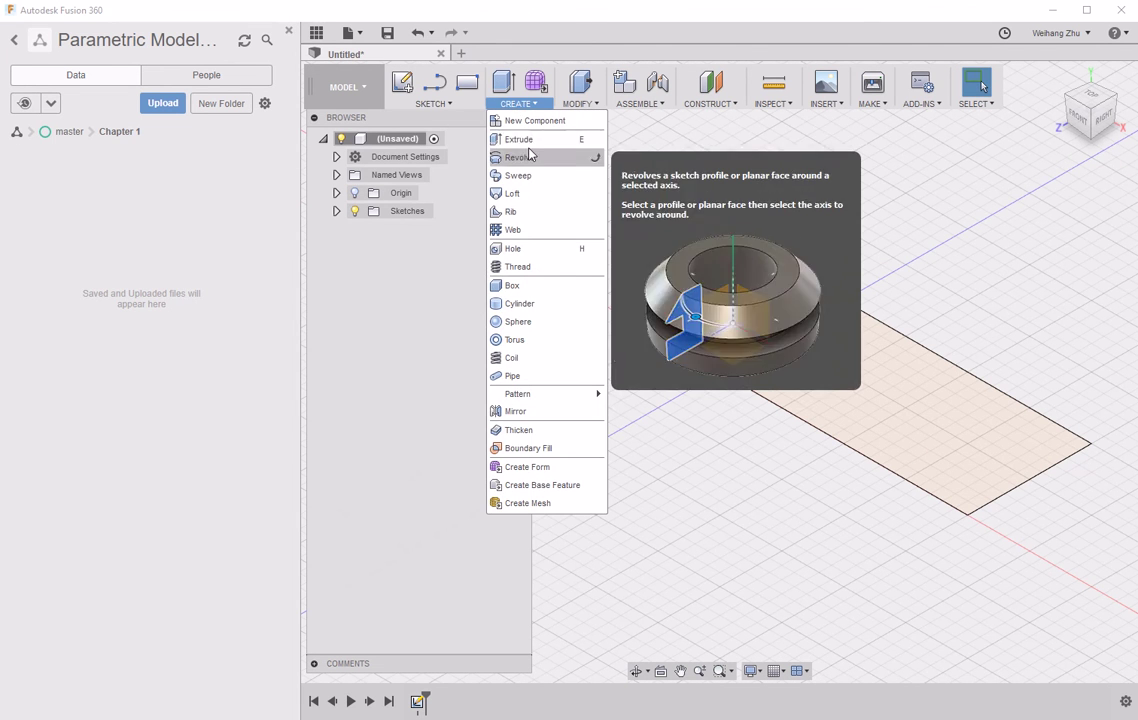
left_click(518, 139)
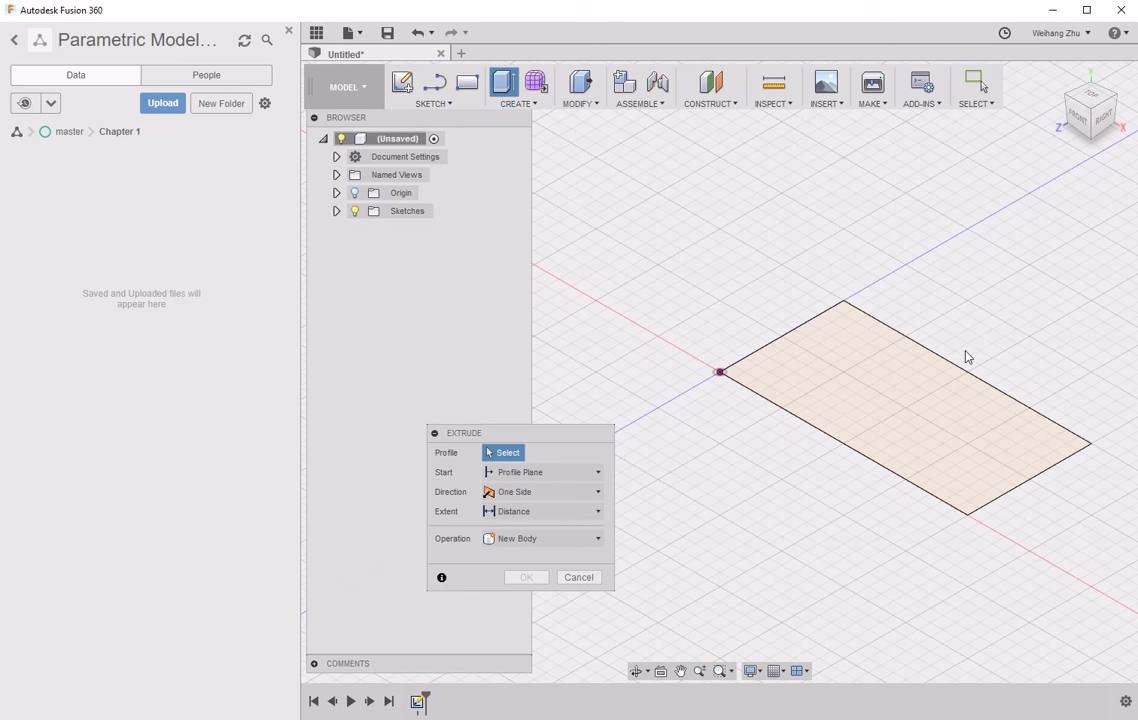
left_click(820, 412)
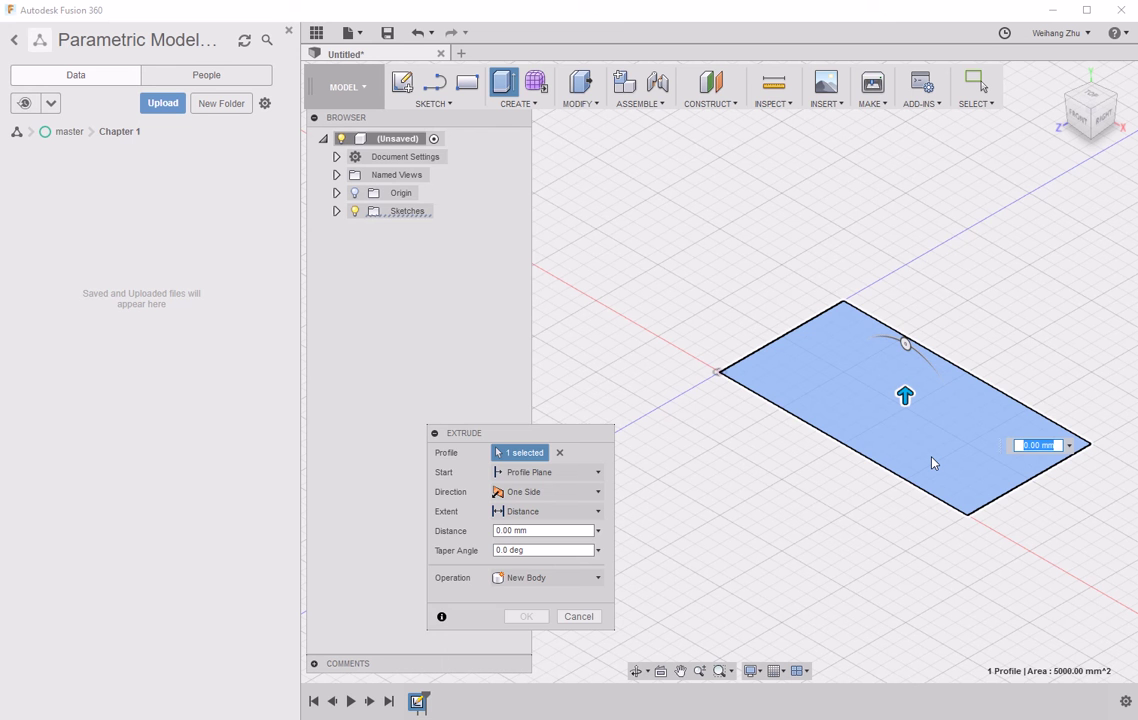
type("70")
key("Return")
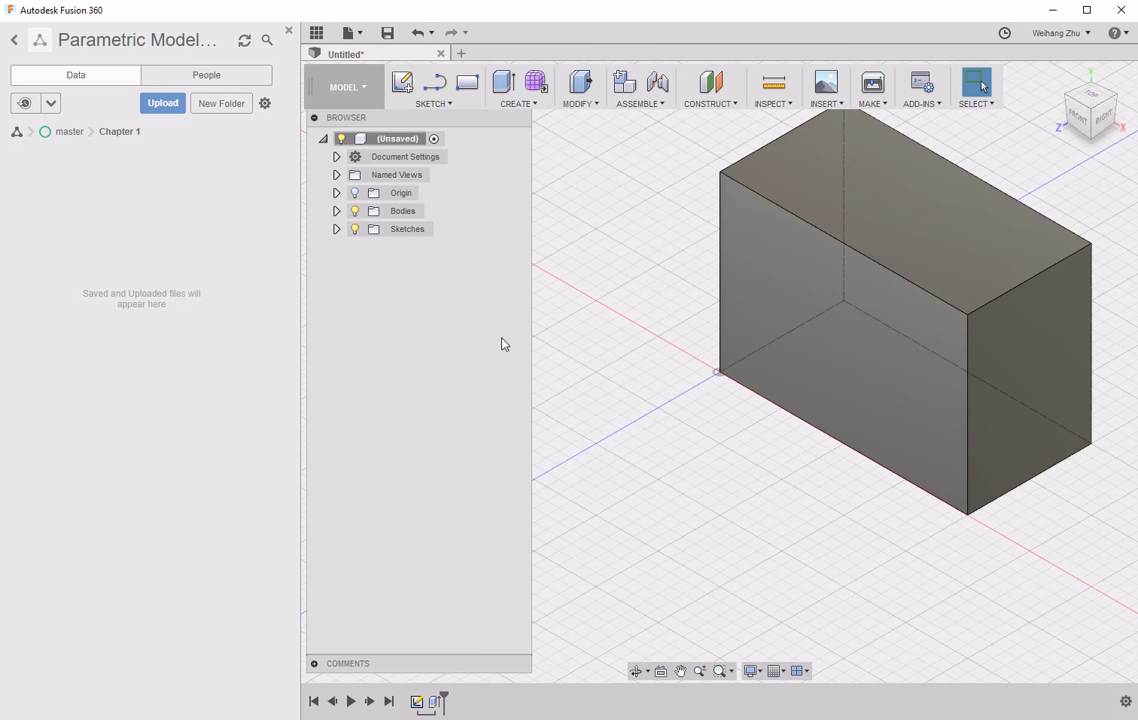
- Expand Sketches, Bodies and Origin in the Browser and highlight Body1
left_click(336, 229)
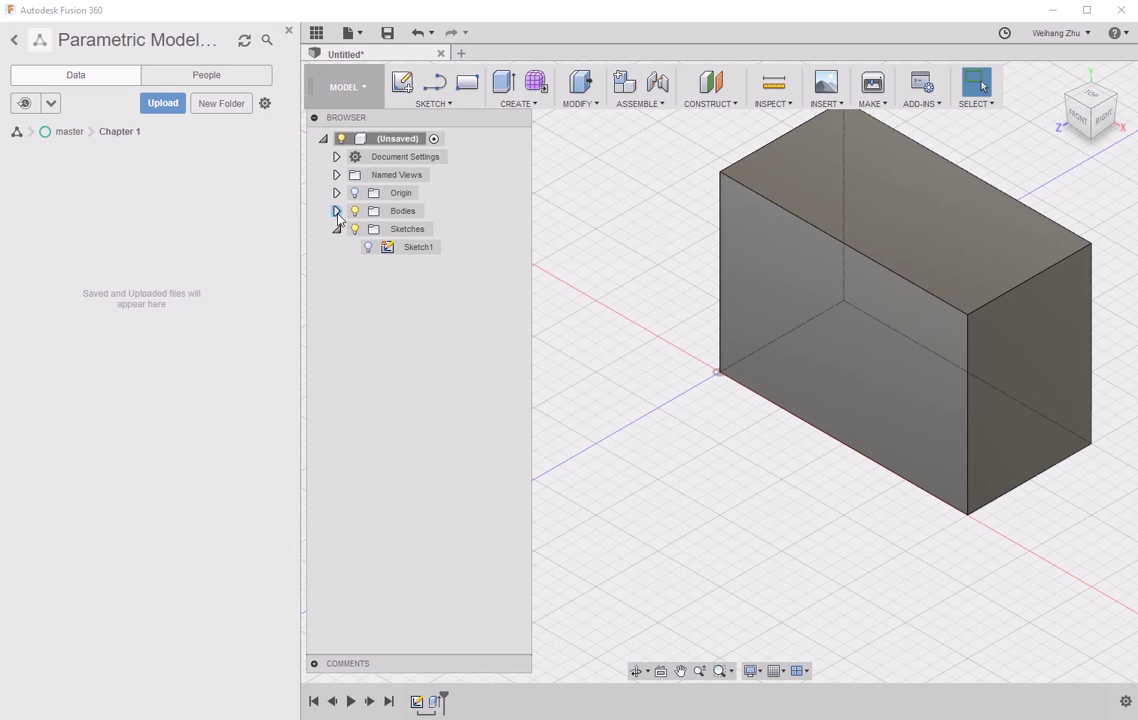
left_click(336, 211)
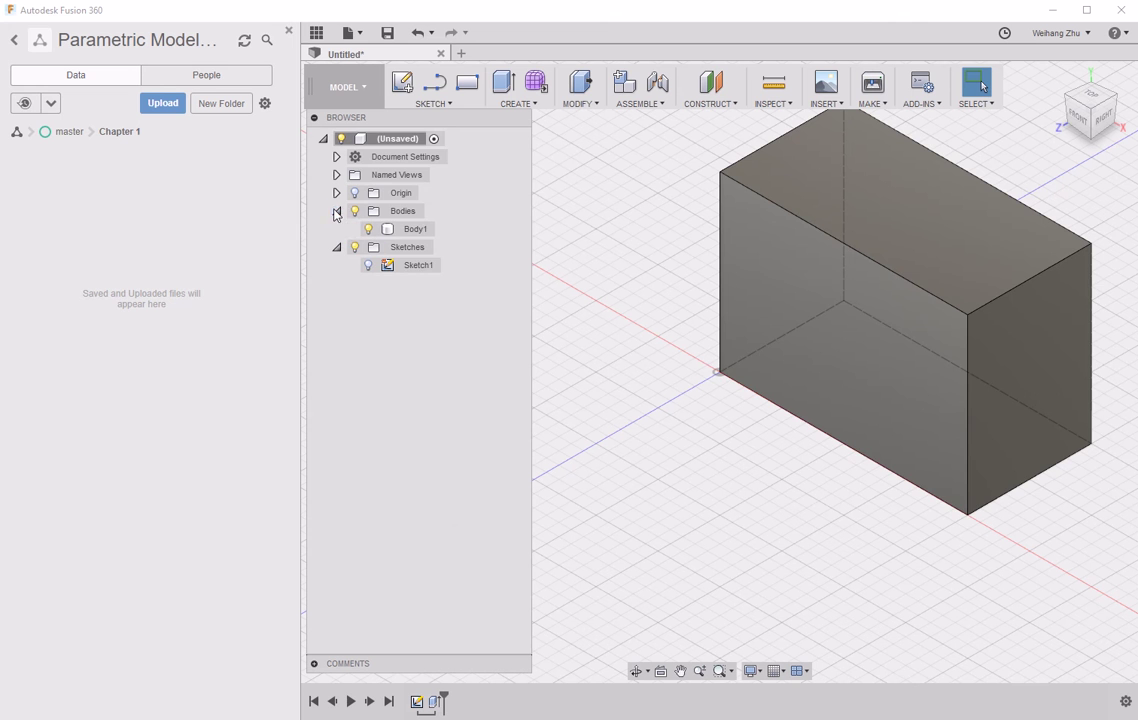
left_click(410, 229)
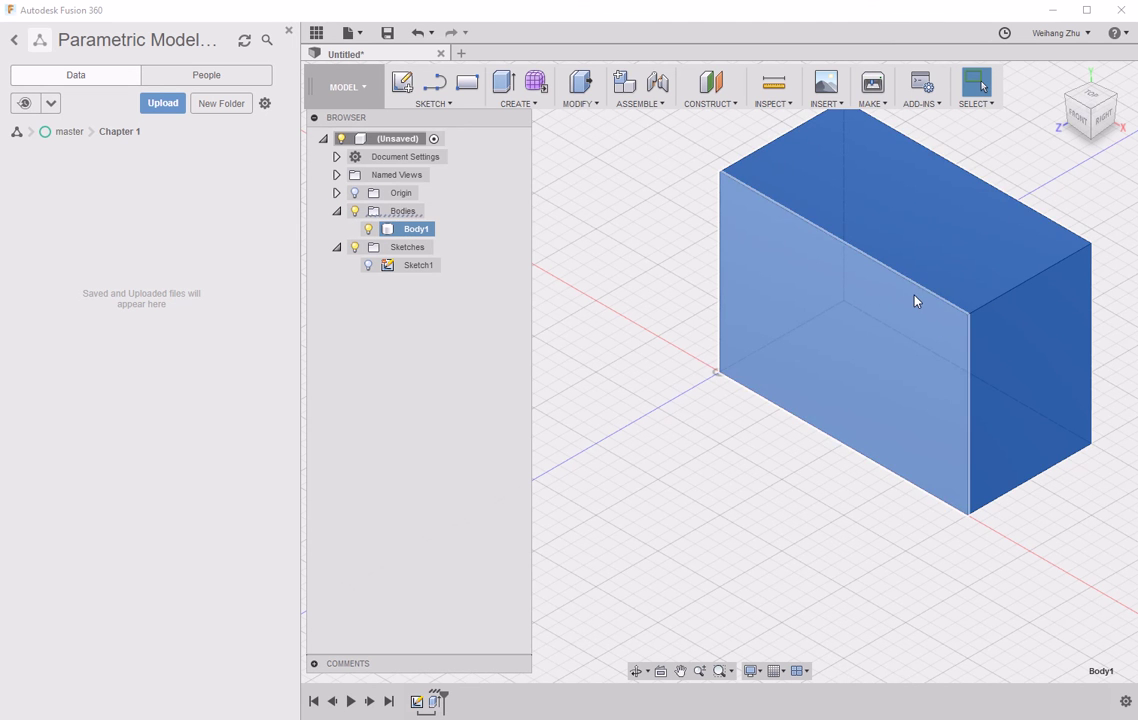
left_click(336, 193)
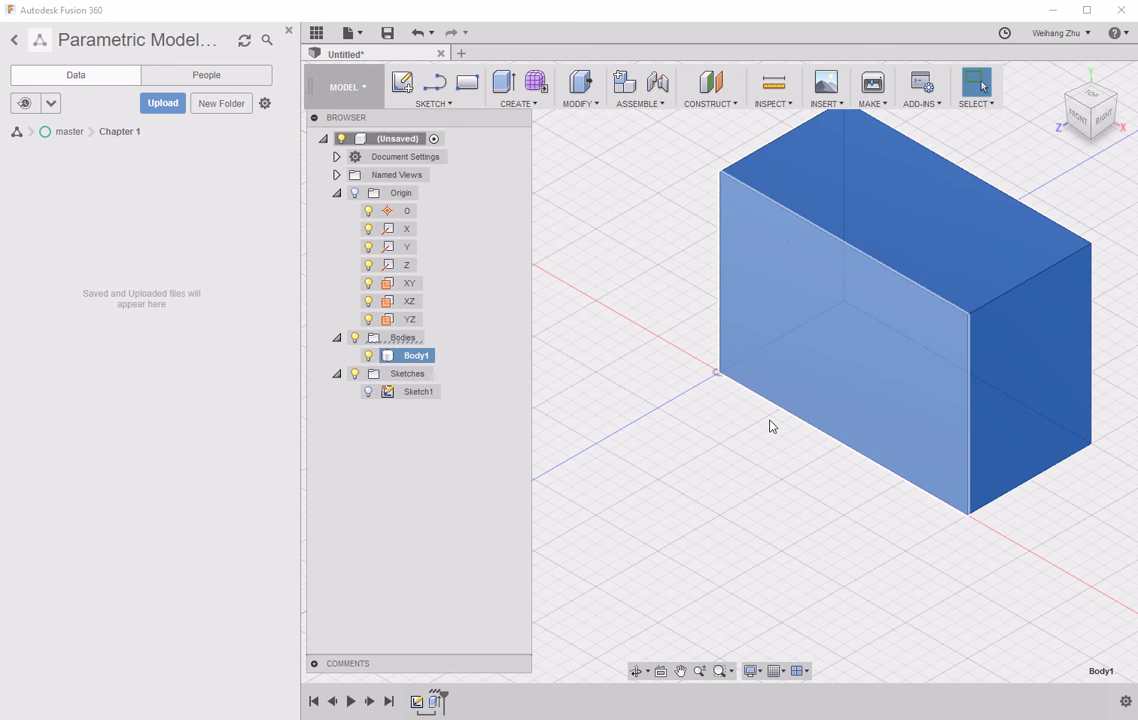
- Check the active document units under Document Settings, leaving Millimeter, and cancel
left_click(336, 157)
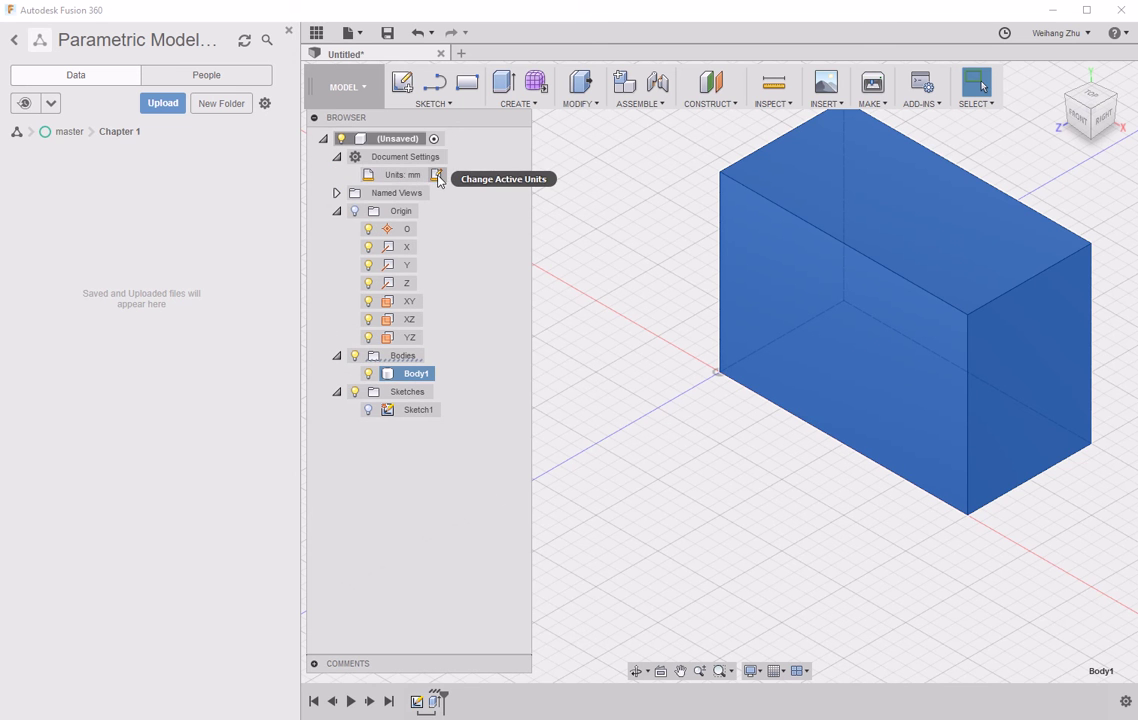
left_click(436, 176)
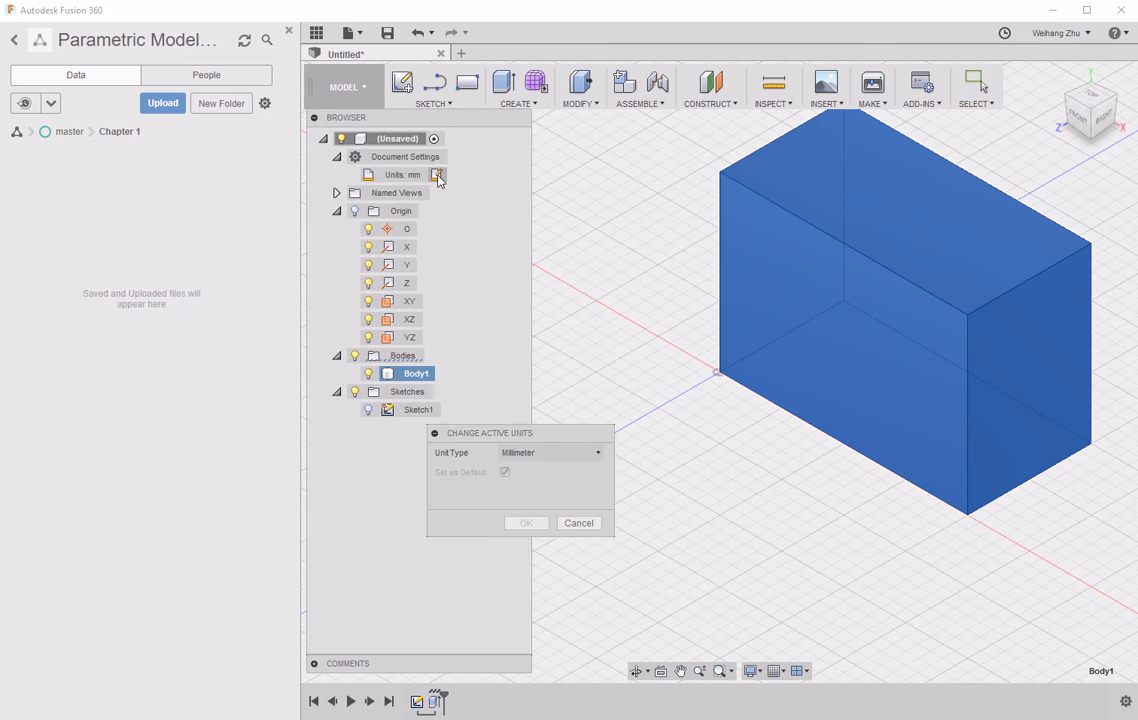
left_click(599, 457)
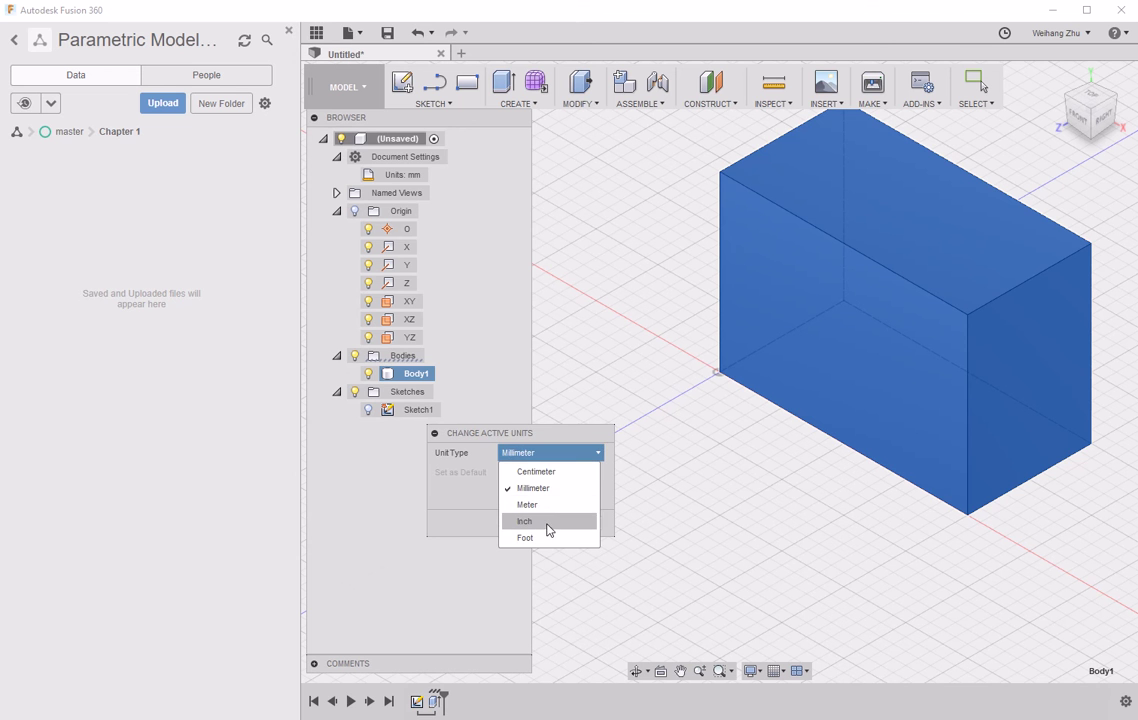
left_click(567, 452)
left_click(579, 521)
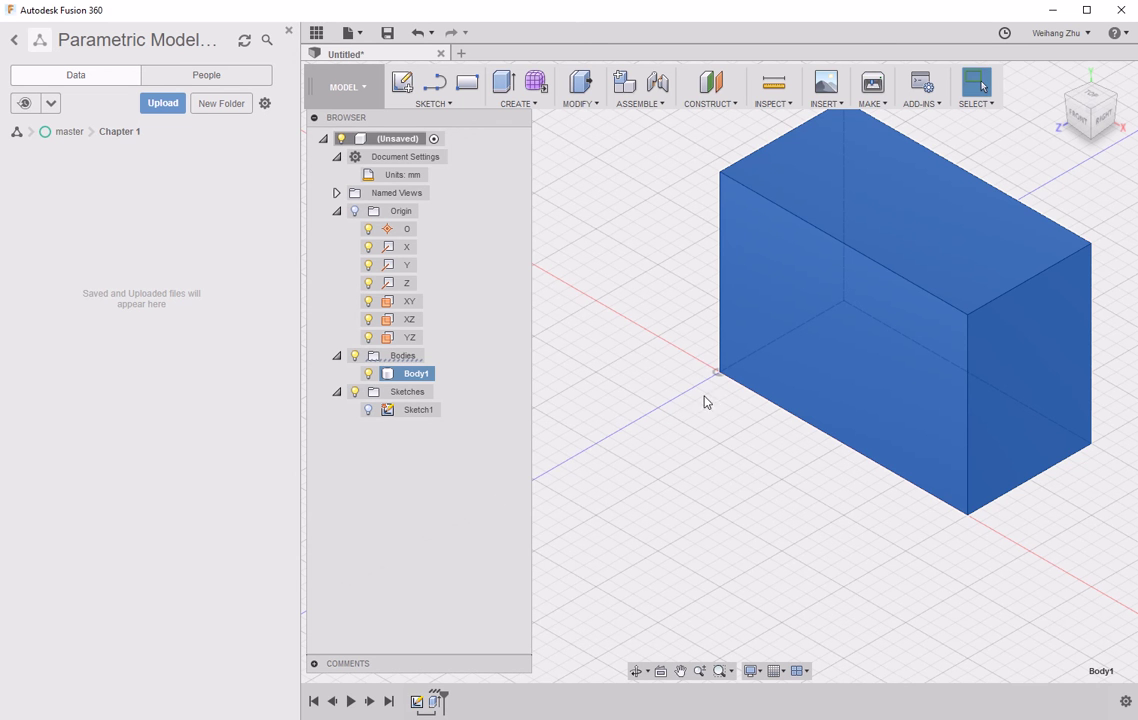